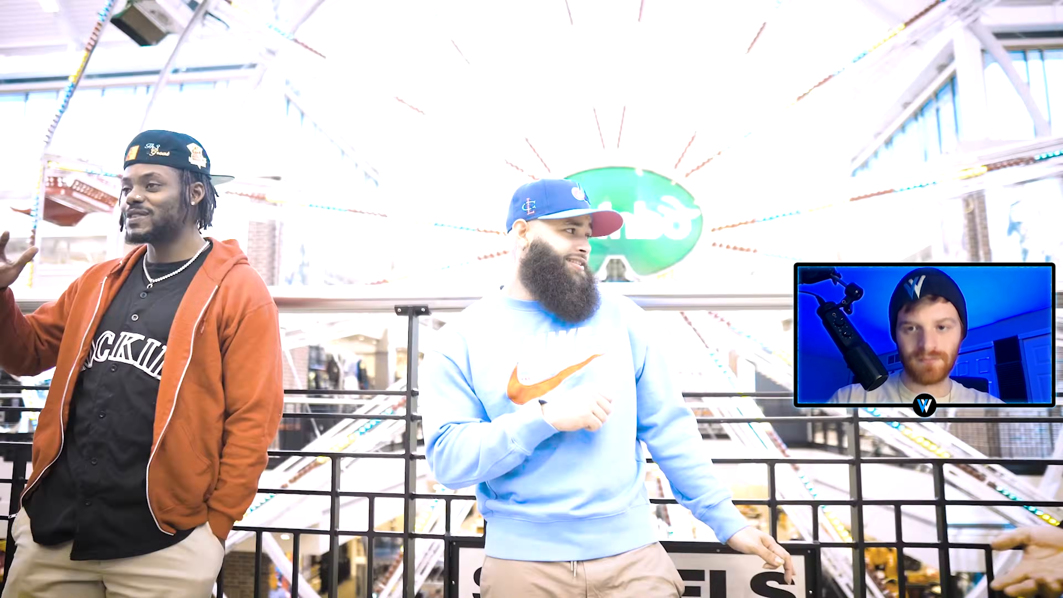
Zoom the timeline in on the C0123.MP4 clip and enlarge the audio track's waveform to reveal the beats.
{"action": "left_click", "coordinate": [679, 375]}
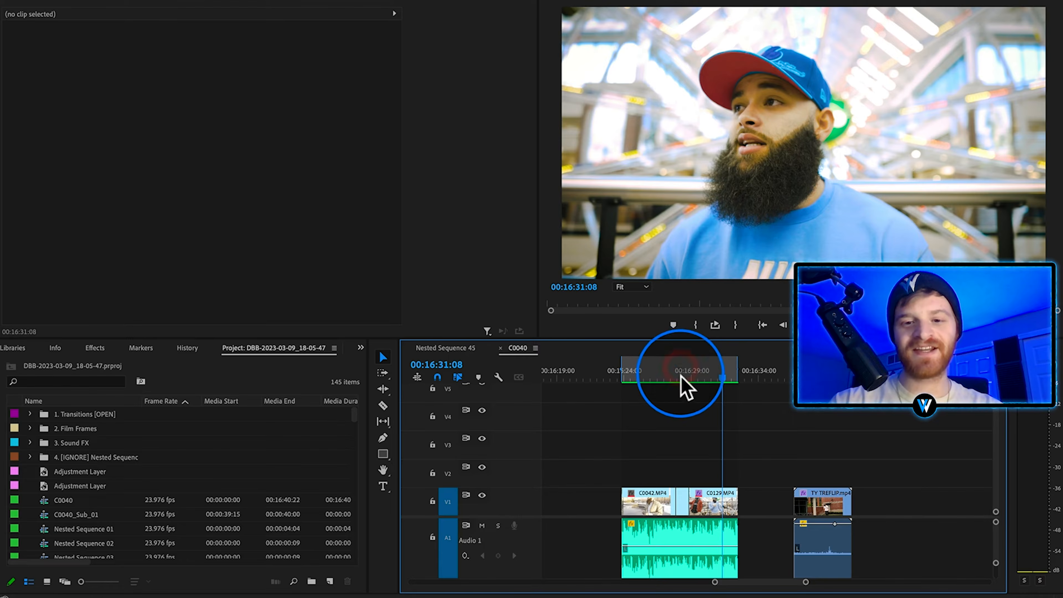
{"action": "scroll", "coordinate": [679, 450], "scroll_direction": "up", "scroll_amount": 3}
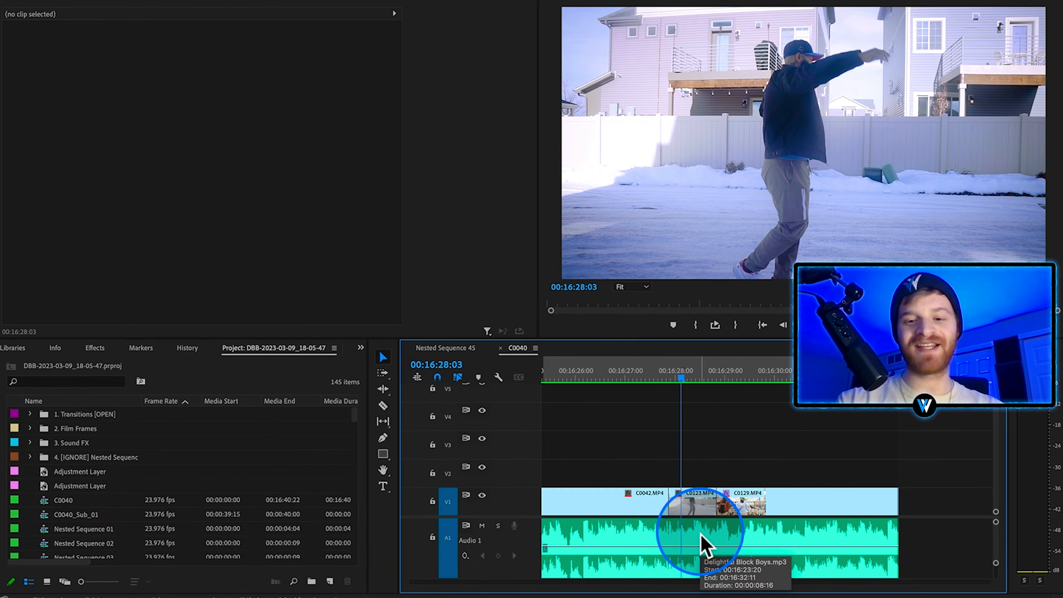
{"action": "scroll", "coordinate": [676, 473], "scroll_direction": "down", "scroll_amount": 3}
{"action": "scroll", "coordinate": [676, 473], "scroll_direction": "up", "scroll_amount": 5}
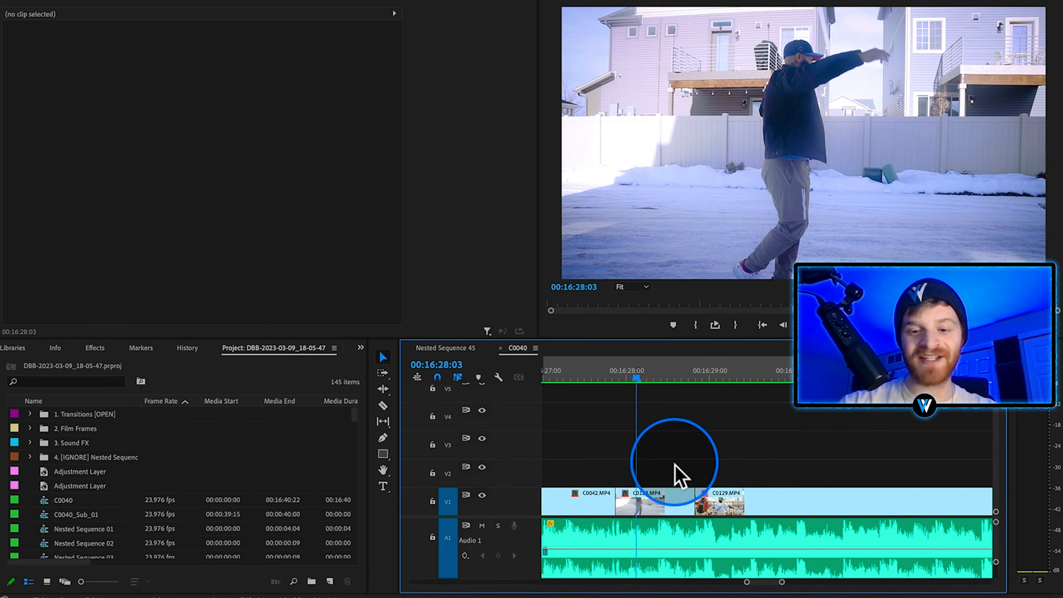
{"action": "scroll", "coordinate": [633, 473], "scroll_direction": "up", "scroll_amount": 3}
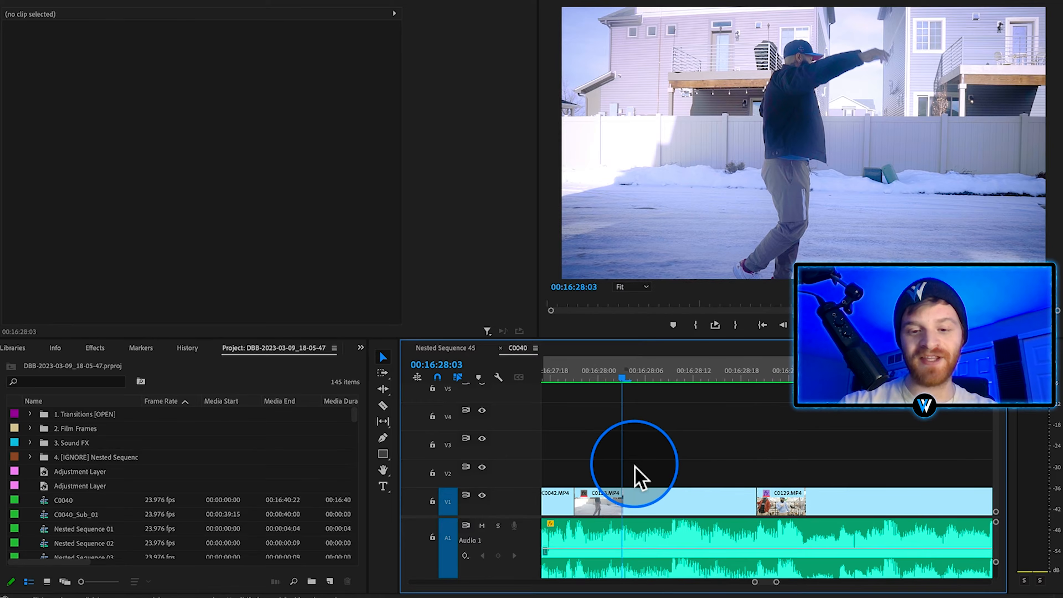
{"action": "left_click", "coordinate": [783, 537]}
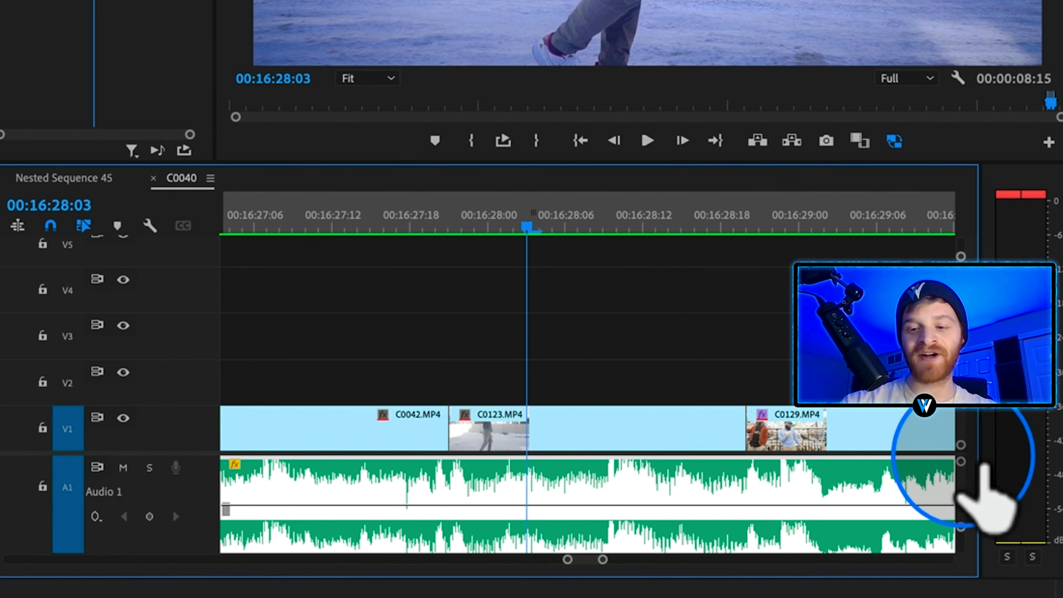
{"action": "mouse_move", "coordinate": [960, 461]}
{"action": "left_mouse_down"}
{"action": "mouse_move", "coordinate": [956, 431]}
{"action": "mouse_move", "coordinate": [955, 453]}
{"action": "left_mouse_up"}
{"action": "scroll", "coordinate": [630, 478], "scroll_direction": "up", "scroll_amount": 3}
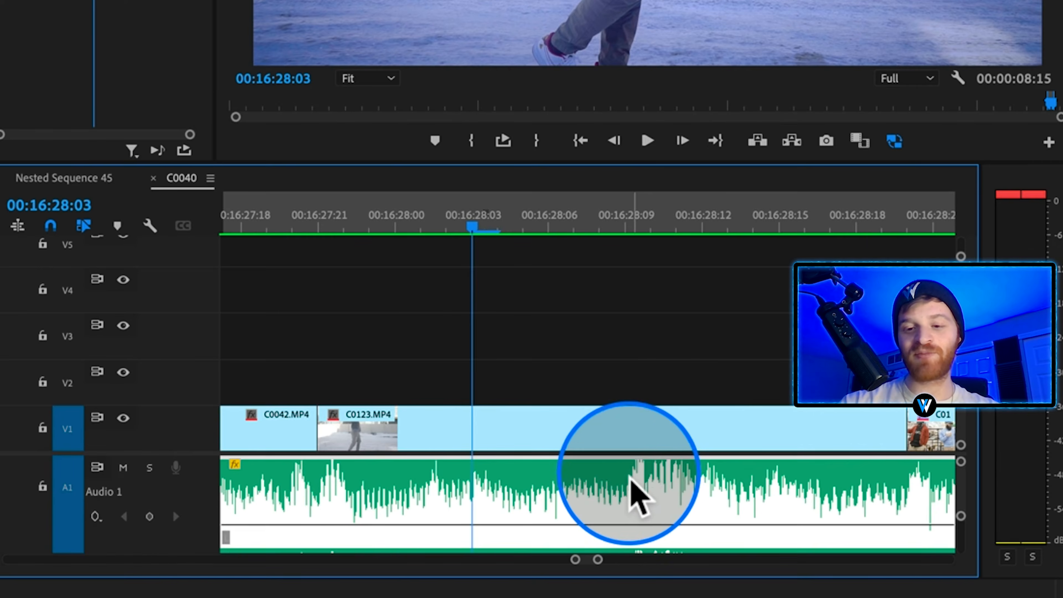
Cut the C0123.MP4 clip on V1 at 00:16:28:09, where the waveform shows a beat.
{"action": "left_click", "coordinate": [632, 214]}
{"action": "key", "text": "c"}
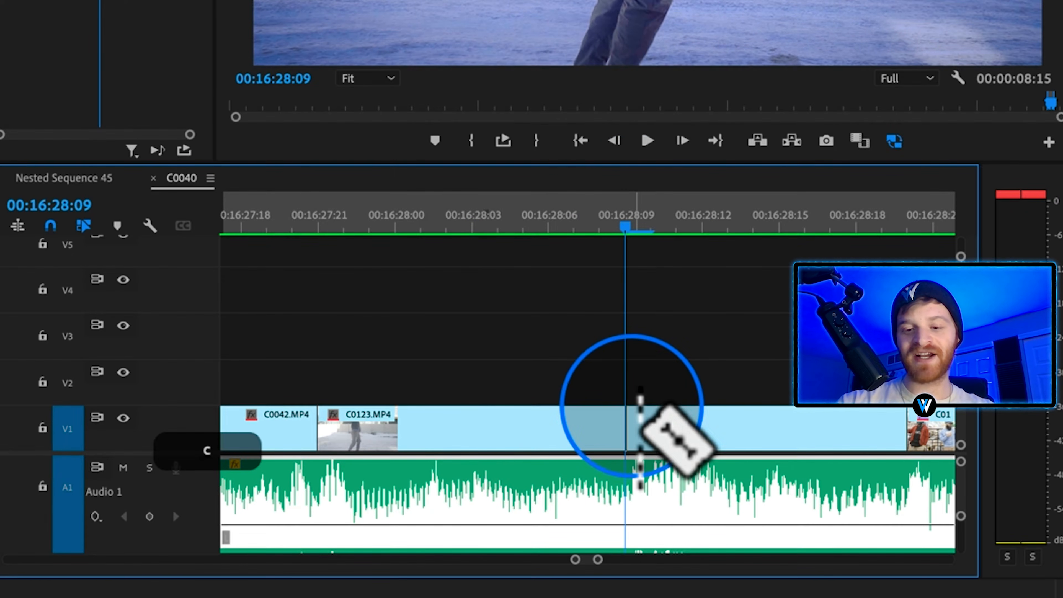
{"action": "left_click", "coordinate": [625, 413]}
{"action": "key", "text": "v"}
Nest the second C0123.MP4 piece as Nested Sequence 48 and replace the nest with an After Effects composition.
{"action": "left_click", "coordinate": [644, 436]}
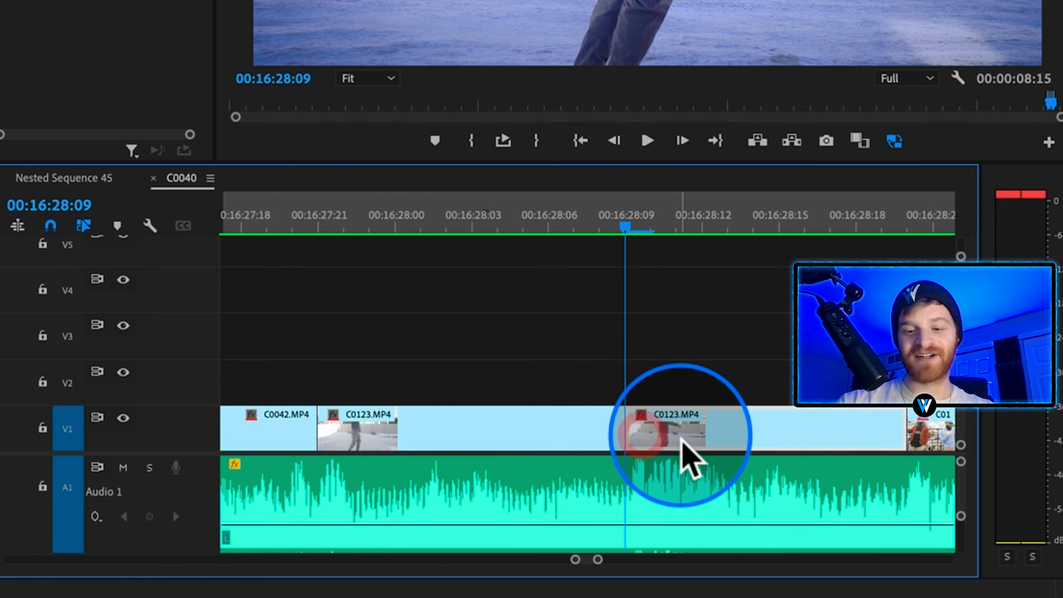
{"action": "scroll", "coordinate": [682, 440], "scroll_direction": "right", "scroll_amount": 3}
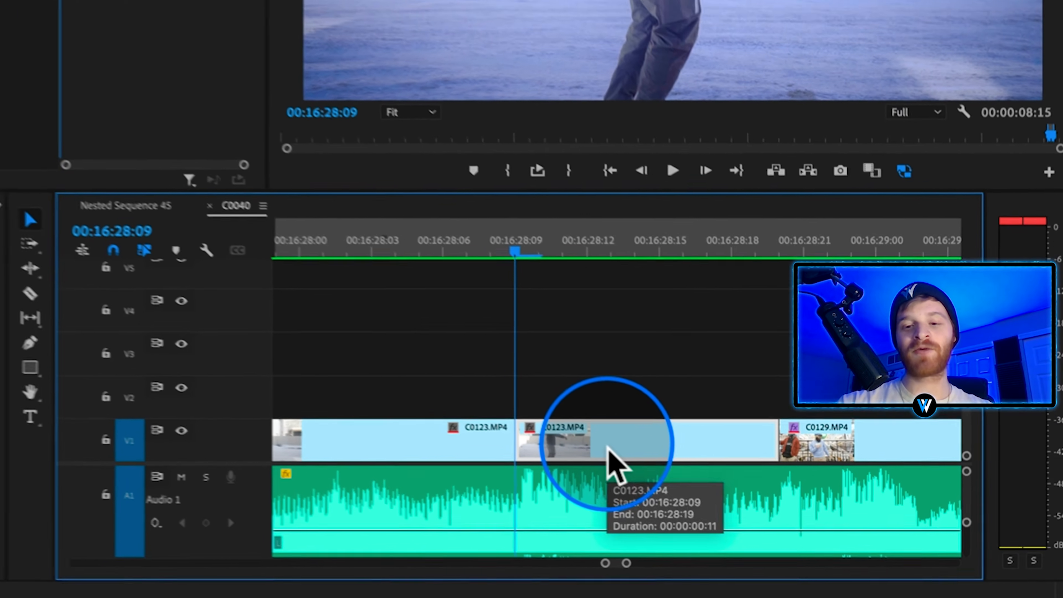
{"action": "right_click", "coordinate": [578, 442]}
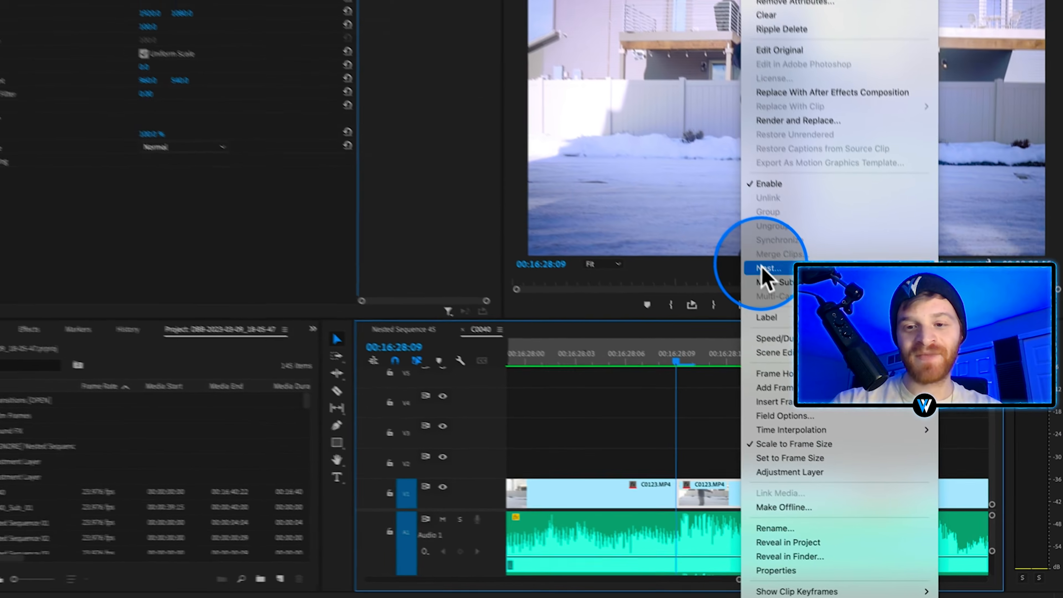
{"action": "left_click", "coordinate": [732, 222]}
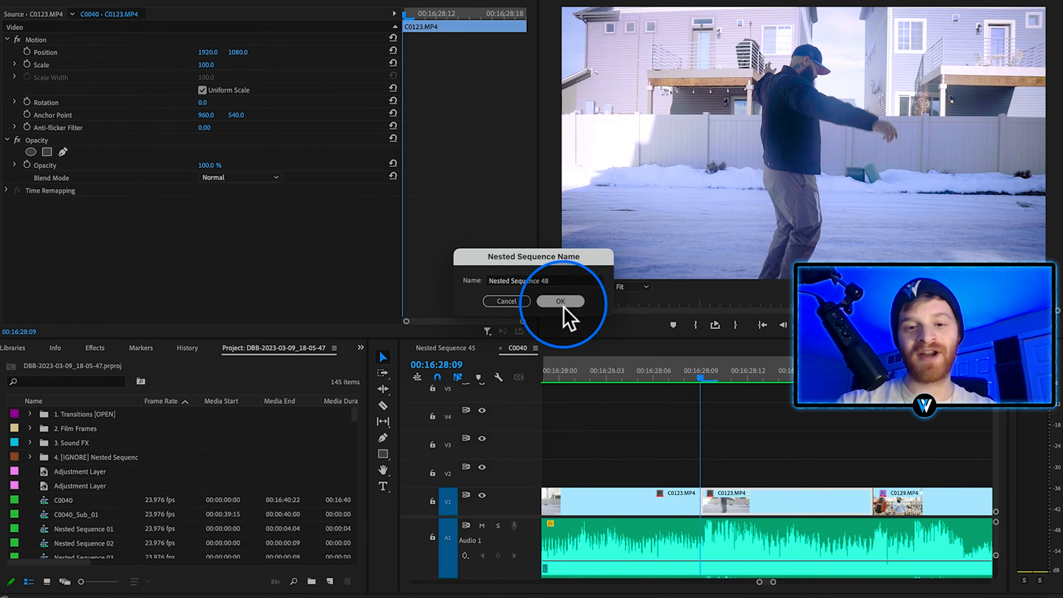
{"action": "left_click", "coordinate": [560, 301]}
{"action": "right_click", "coordinate": [778, 499]}
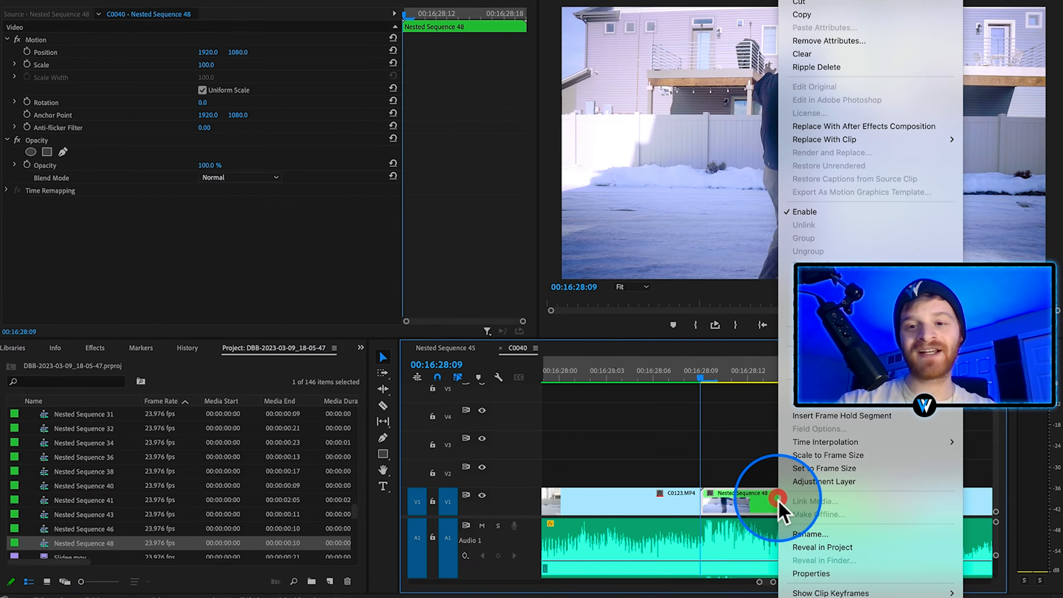
{"action": "left_click", "coordinate": [833, 126]}
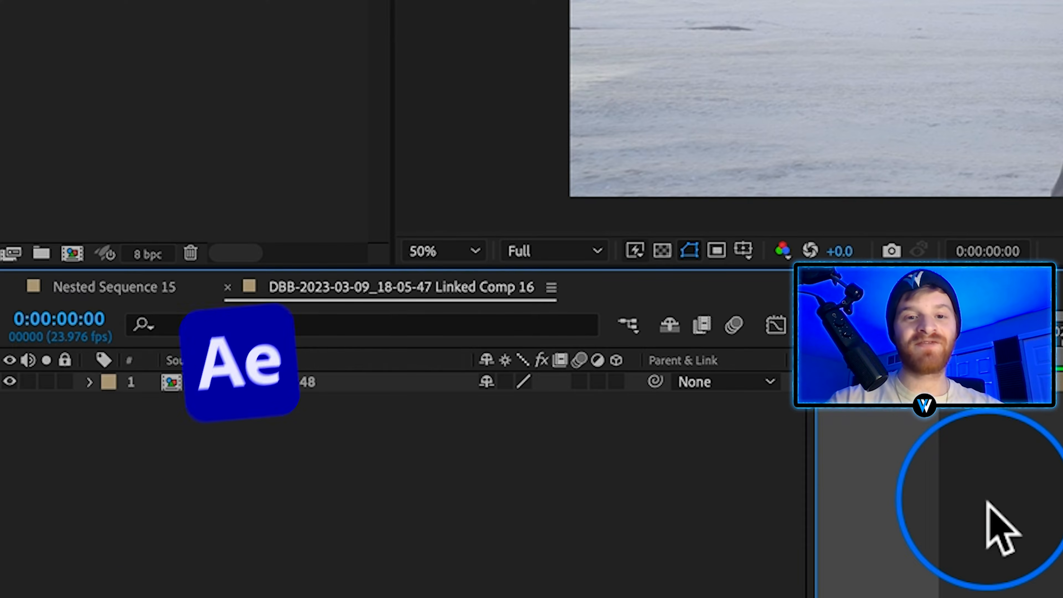
In After Effects, duplicate the Nested Sequence 48 layer and paint the man as foreground on the upper copy with the Roto Brush.
{"action": "left_click", "coordinate": [330, 381]}
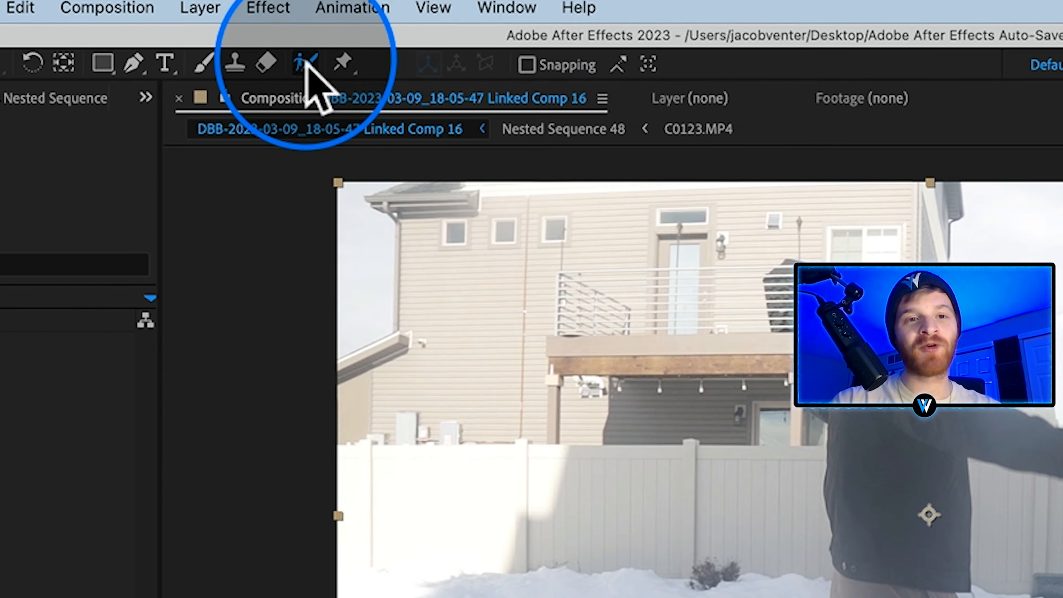
{"action": "left_click", "coordinate": [303, 62]}
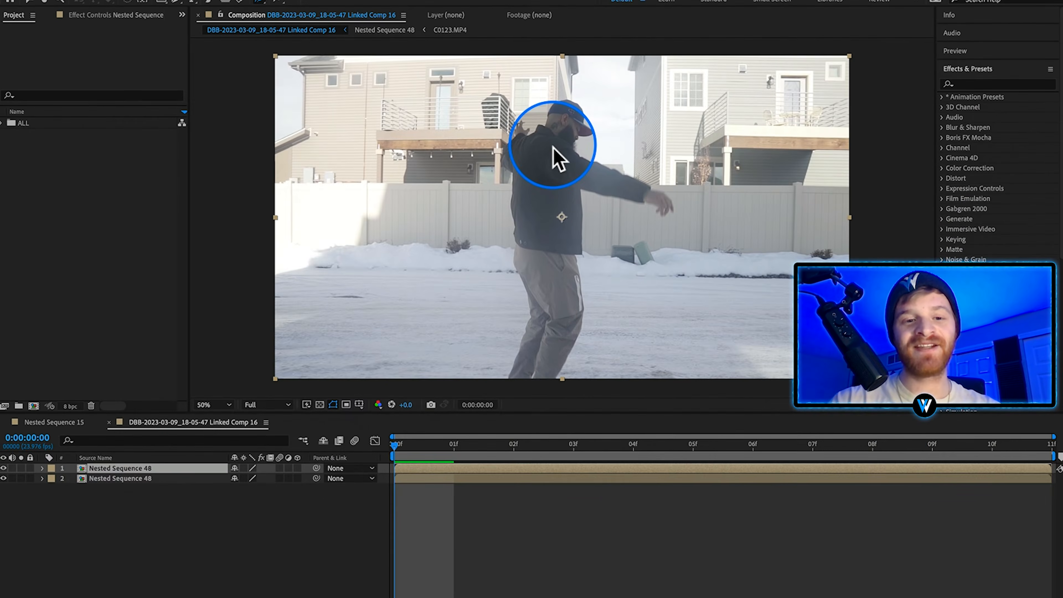
{"action": "double_click", "coordinate": [910, 366]}
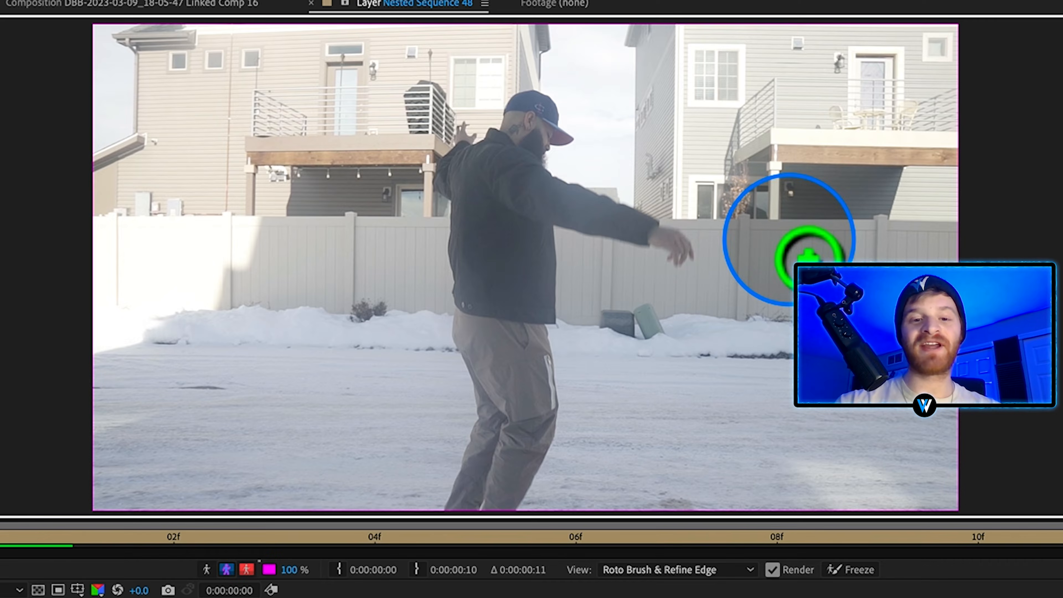
{"action": "mouse_move", "coordinate": [682, 249]}
{"action": "left_mouse_down"}
{"action": "mouse_move", "coordinate": [586, 225]}
{"action": "mouse_move", "coordinate": [560, 174]}
{"action": "mouse_move", "coordinate": [572, 157]}
{"action": "mouse_move", "coordinate": [541, 118]}
{"action": "mouse_move", "coordinate": [505, 180]}
{"action": "mouse_move", "coordinate": [477, 157]}
{"action": "mouse_move", "coordinate": [467, 182]}
{"action": "mouse_move", "coordinate": [484, 209]}
{"action": "mouse_move", "coordinate": [463, 245]}
{"action": "left_mouse_up"}
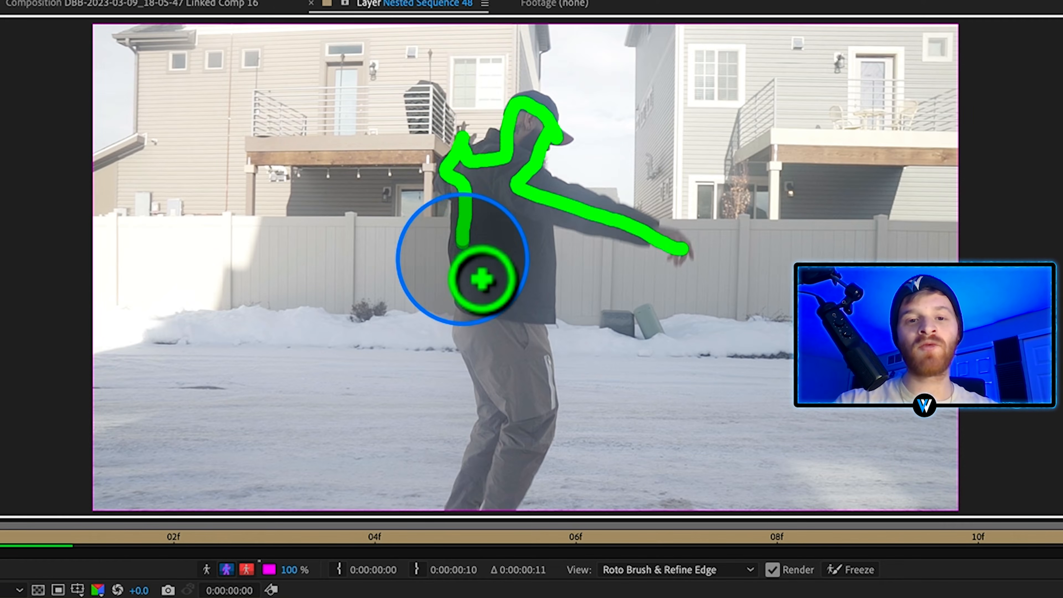
{"action": "mouse_move", "coordinate": [482, 280]}
{"action": "left_mouse_down"}
{"action": "mouse_move", "coordinate": [503, 423]}
{"action": "mouse_move", "coordinate": [491, 499]}
{"action": "mouse_move", "coordinate": [536, 506]}
{"action": "mouse_move", "coordinate": [558, 453]}
{"action": "mouse_move", "coordinate": [560, 324]}
{"action": "mouse_move", "coordinate": [544, 205]}
{"action": "mouse_move", "coordinate": [588, 221]}
{"action": "left_mouse_up"}
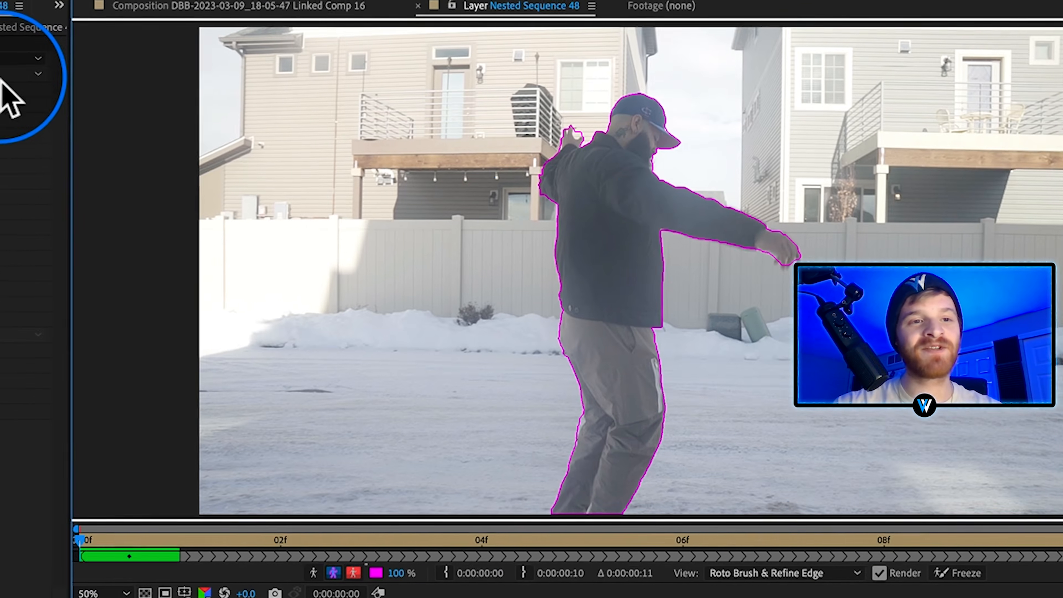
Set Roto Brush quality to Best, Feather 7.6, Contrast 81.4%, Shift Edge -12.0%, Reduce Chatter 20%, and enable motion blur and edge color decontamination.
{"action": "left_click", "coordinate": [207, 80]}
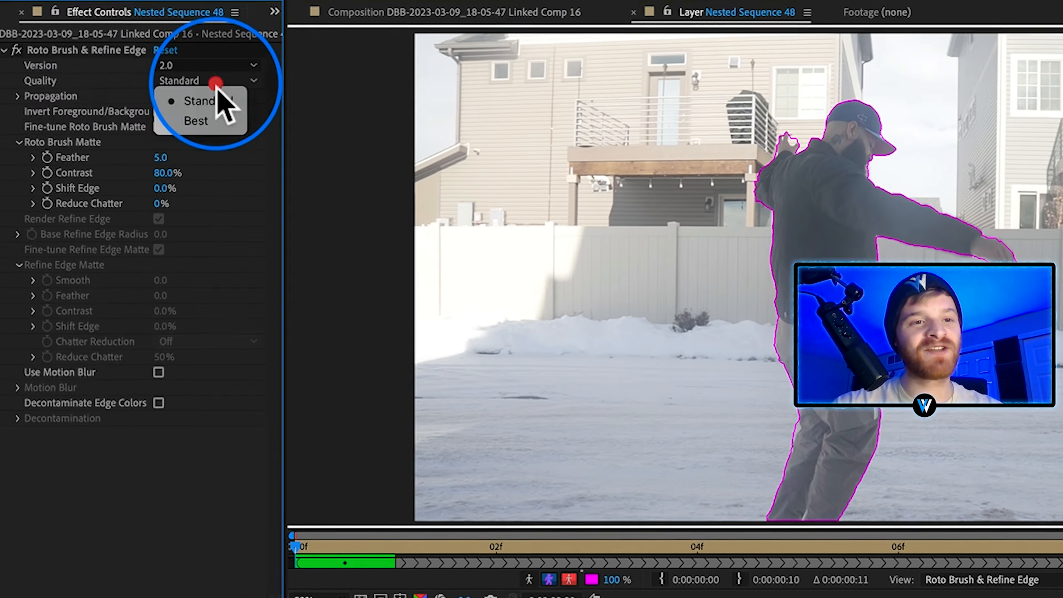
{"action": "left_click", "coordinate": [217, 120]}
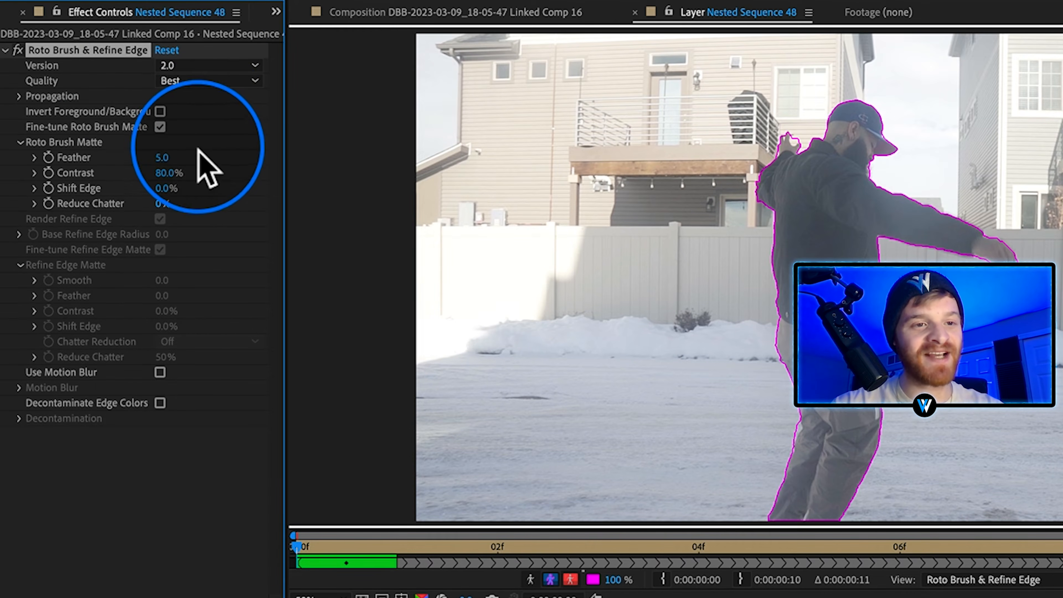
{"action": "mouse_move", "coordinate": [187, 157]}
{"action": "left_mouse_down"}
{"action": "mouse_move", "coordinate": [171, 197]}
{"action": "mouse_move", "coordinate": [178, 210]}
{"action": "left_mouse_up"}
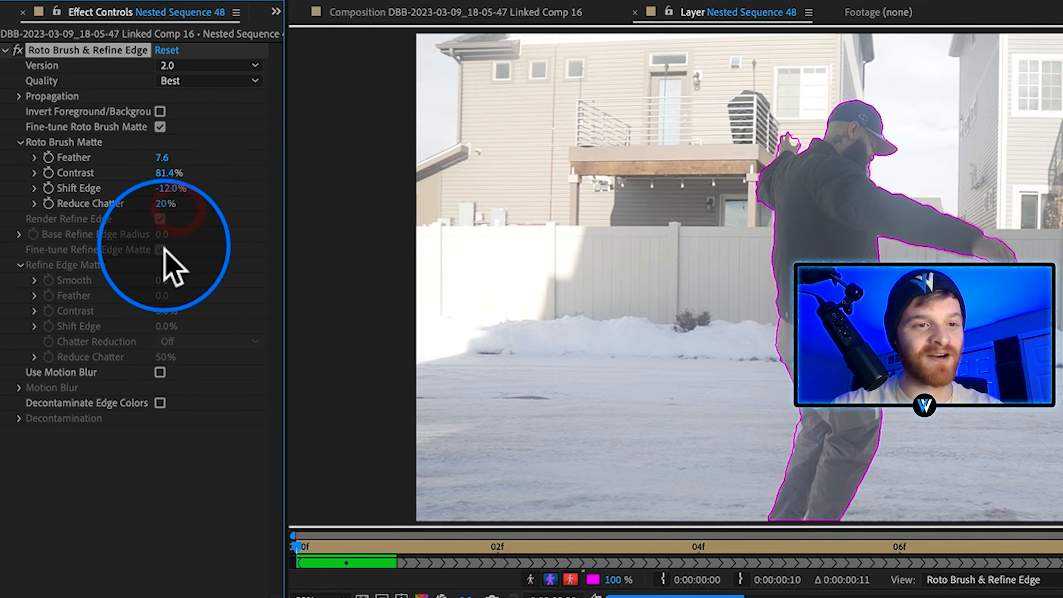
{"action": "left_click", "coordinate": [160, 372]}
{"action": "left_click", "coordinate": [159, 403]}
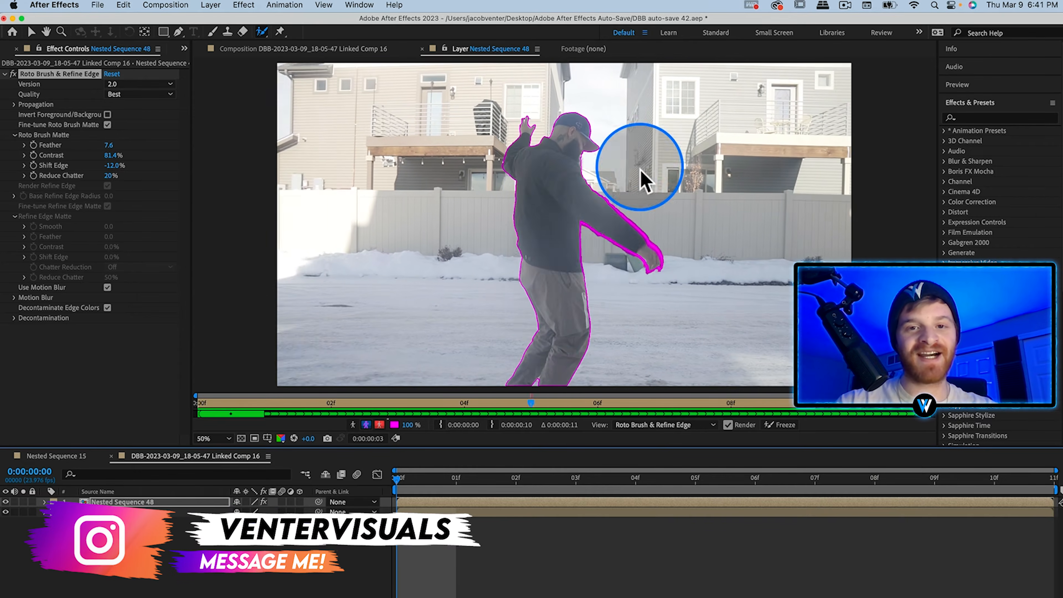
Propagate and freeze the Roto Brush selection of the man, and return to the Linked Comp 16 composition view.
{"action": "key", "text": "space"}
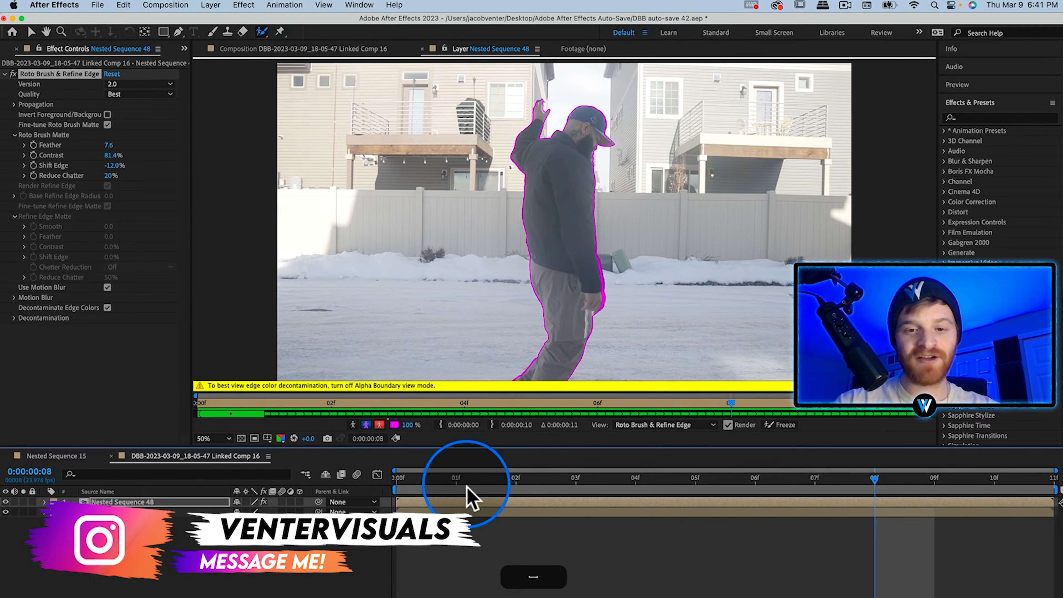
{"action": "left_click_drag", "start_coordinate": [466, 484], "coordinate": [351, 485]}
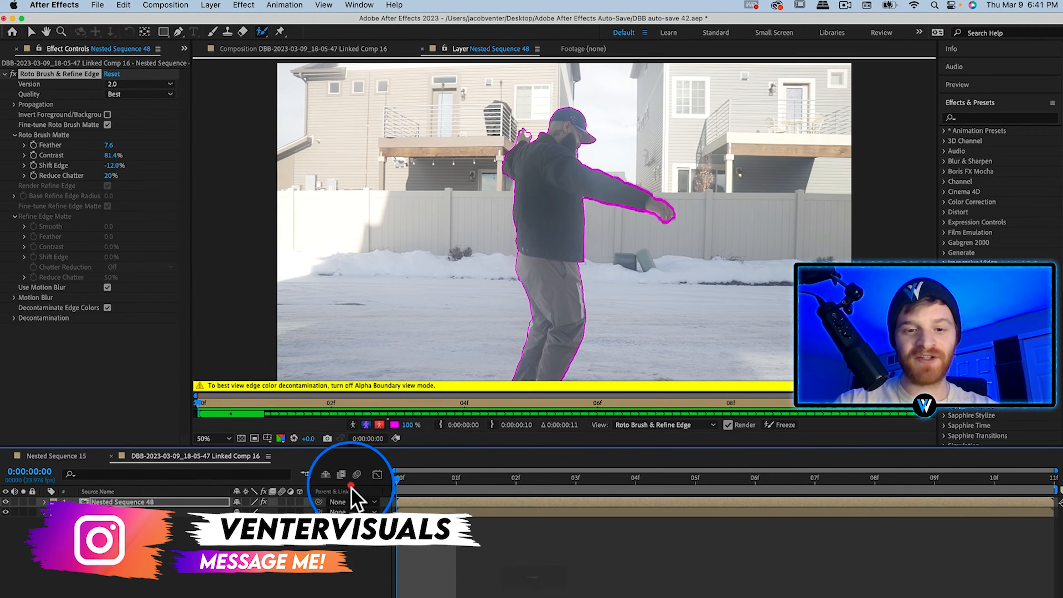
{"action": "left_click", "coordinate": [772, 426]}
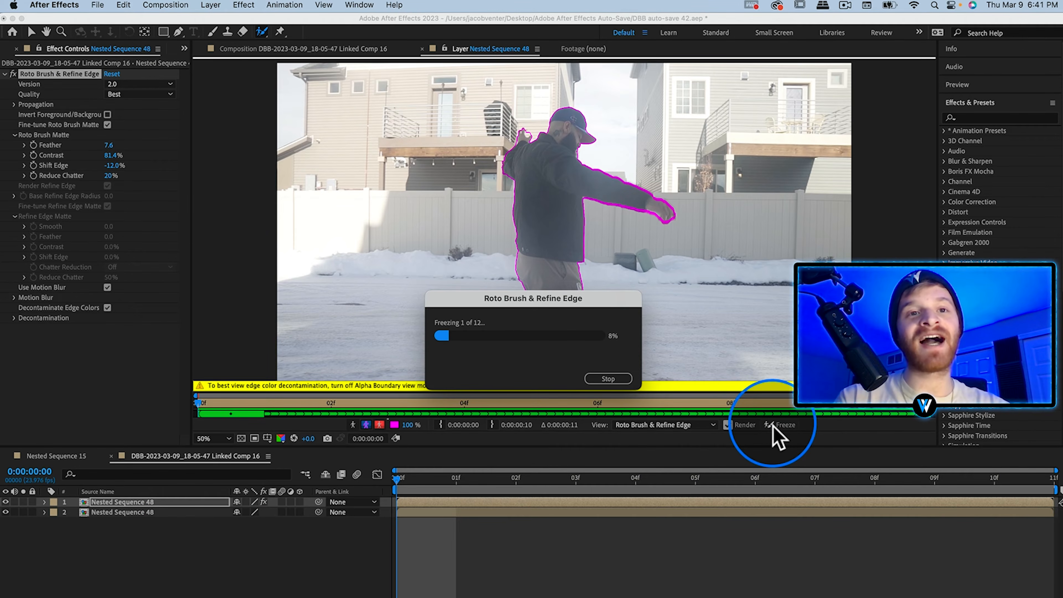
{"action": "left_click", "coordinate": [536, 173]}
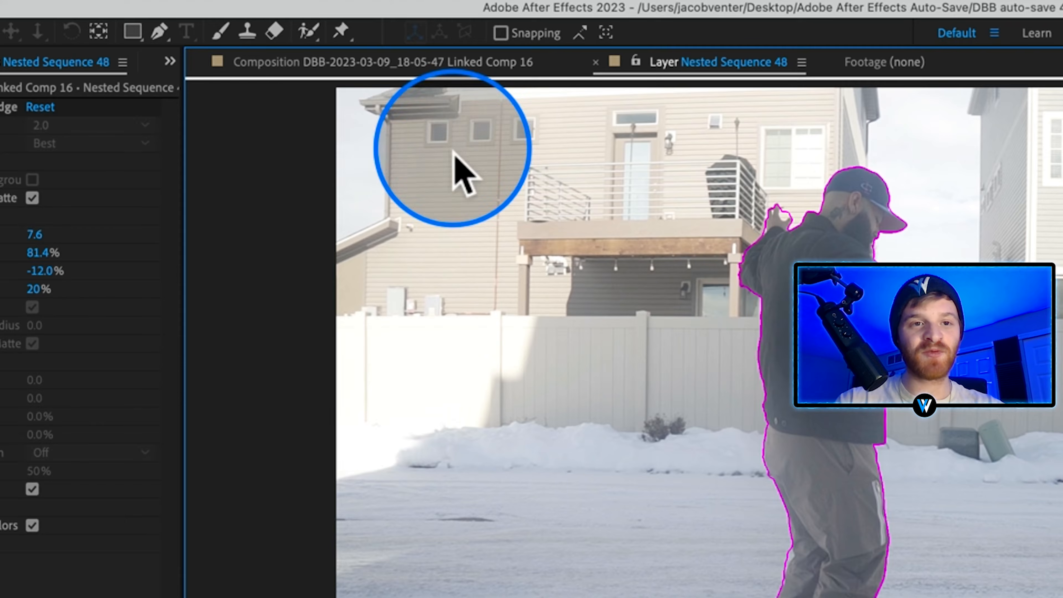
{"action": "left_click", "coordinate": [320, 63]}
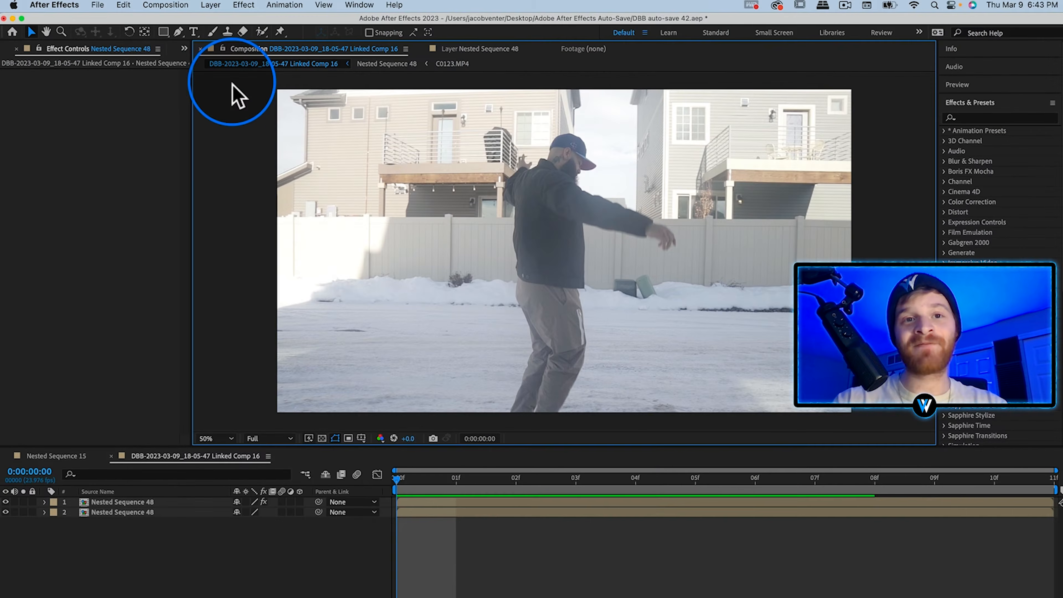
Search the effects for s_warp and apply S_WarpPuddle to the lower Nested Sequence 48 layer.
{"action": "left_click", "coordinate": [1021, 119]}
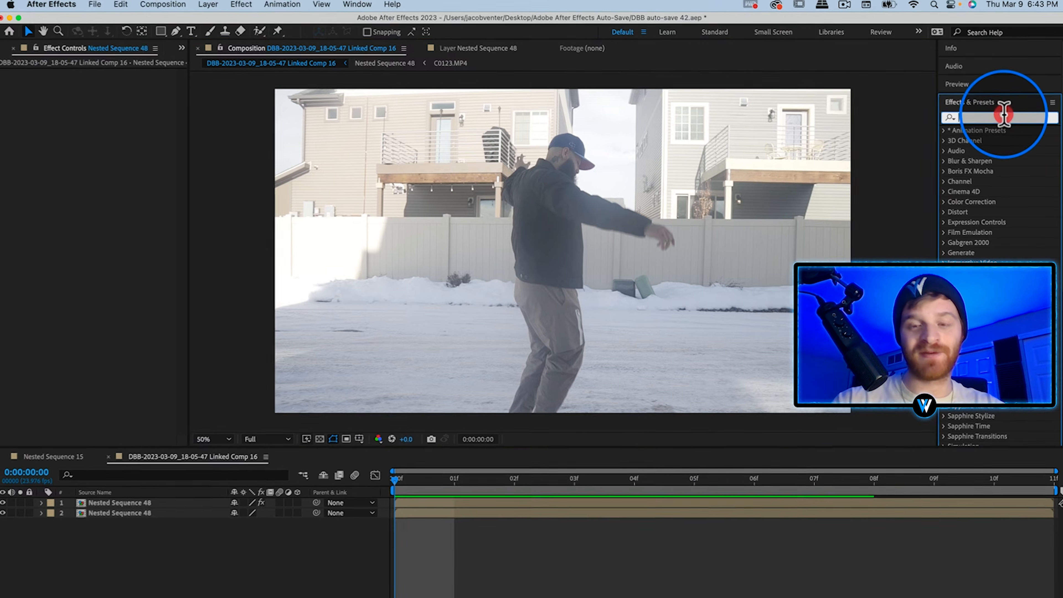
{"action": "type", "text": "s_warp"}
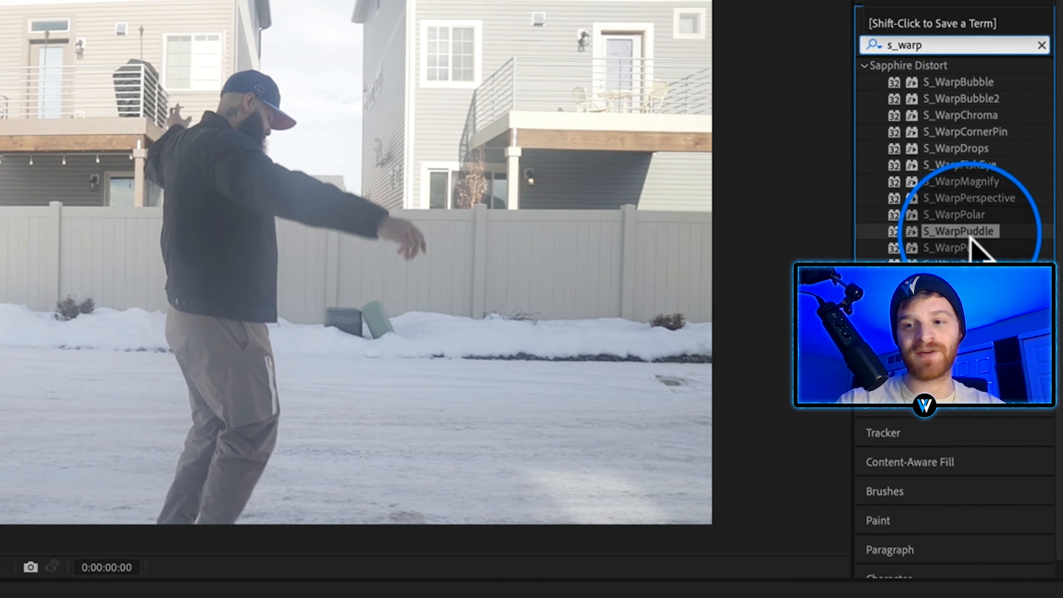
{"action": "left_click_drag", "start_coordinate": [988, 234], "coordinate": [0, 597]}
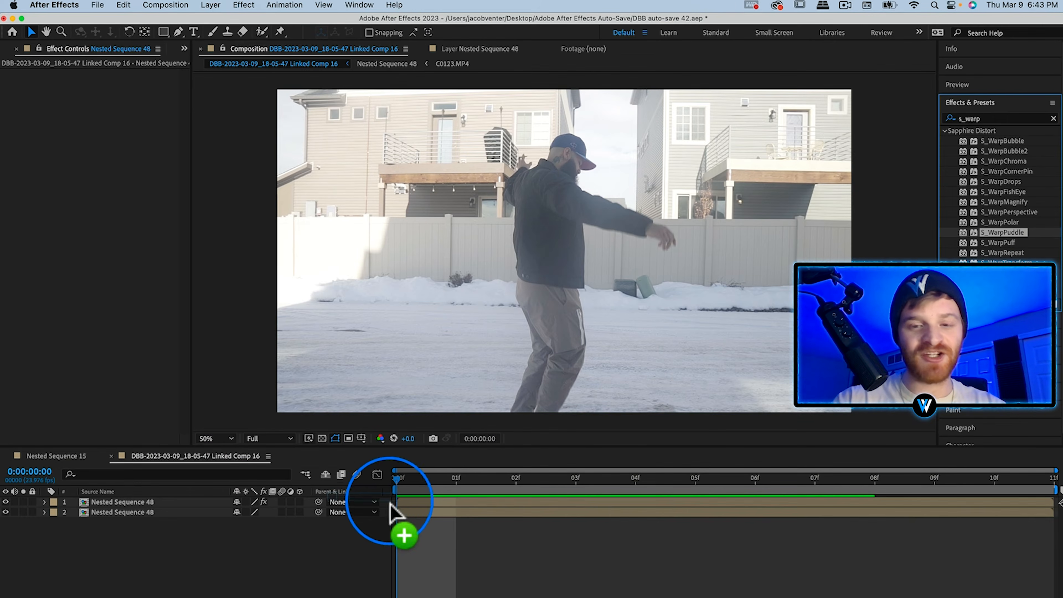
{"action": "left_click_drag", "start_coordinate": [389, 511], "coordinate": [397, 514]}
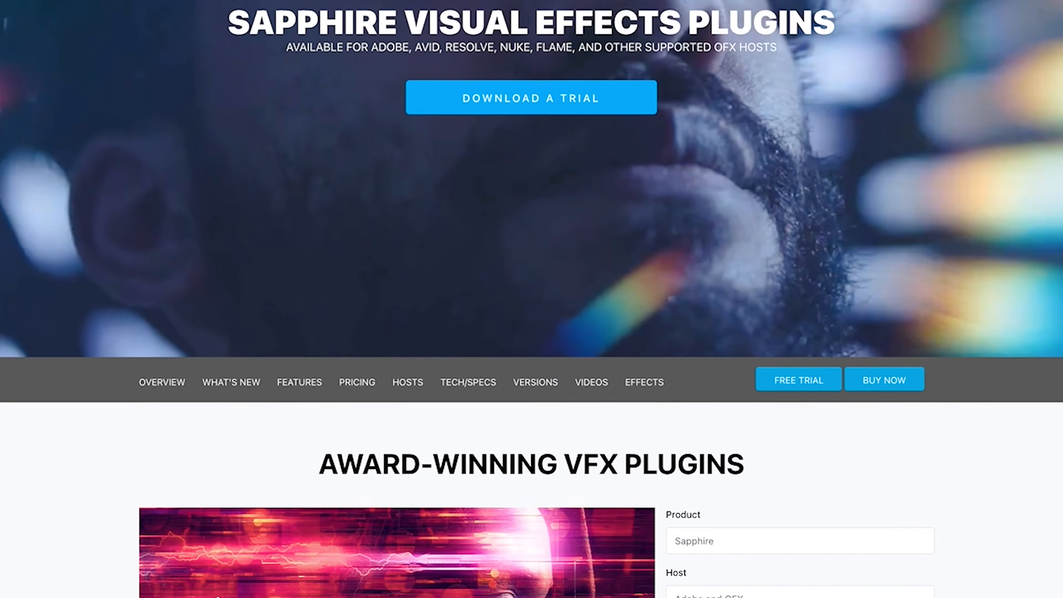
{"action": "scroll", "coordinate": [531, 299], "scroll_direction": "down", "scroll_amount": 2}
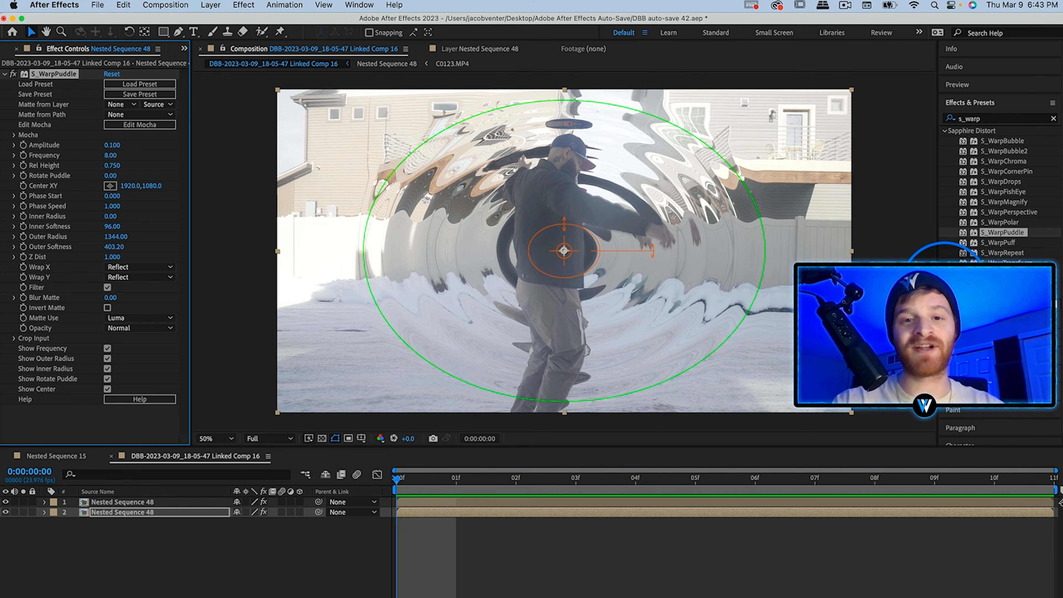
Move the S_WarpPuddle center to 1816.0, 788.0 on the man's upper body and enable Amplitude keyframing at the first frame.
{"action": "left_click", "coordinate": [579, 308]}
{"action": "key", "text": "super+z"}
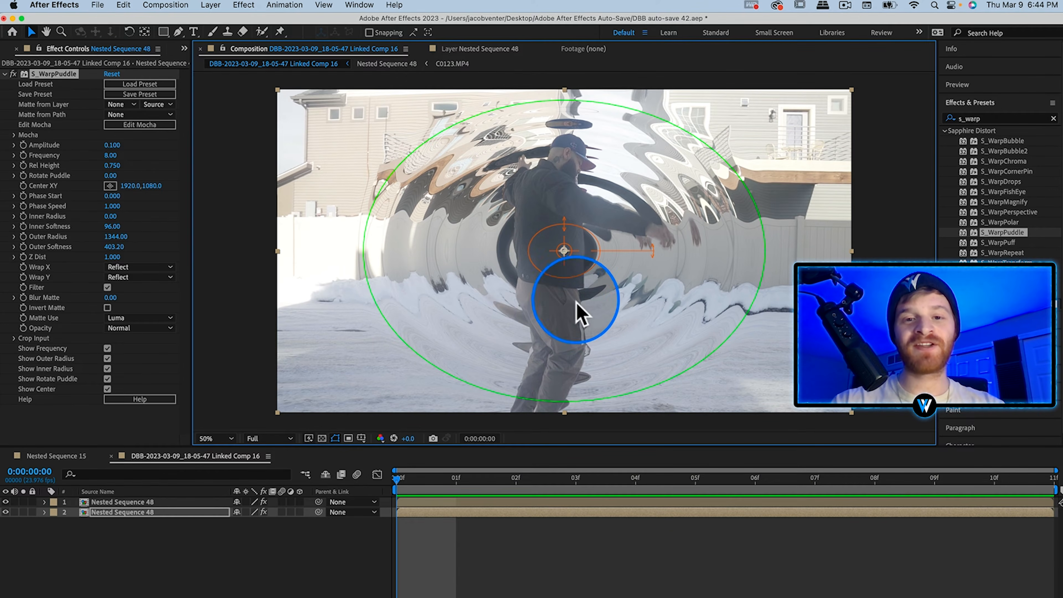
{"action": "left_click_drag", "start_coordinate": [575, 257], "coordinate": [559, 215]}
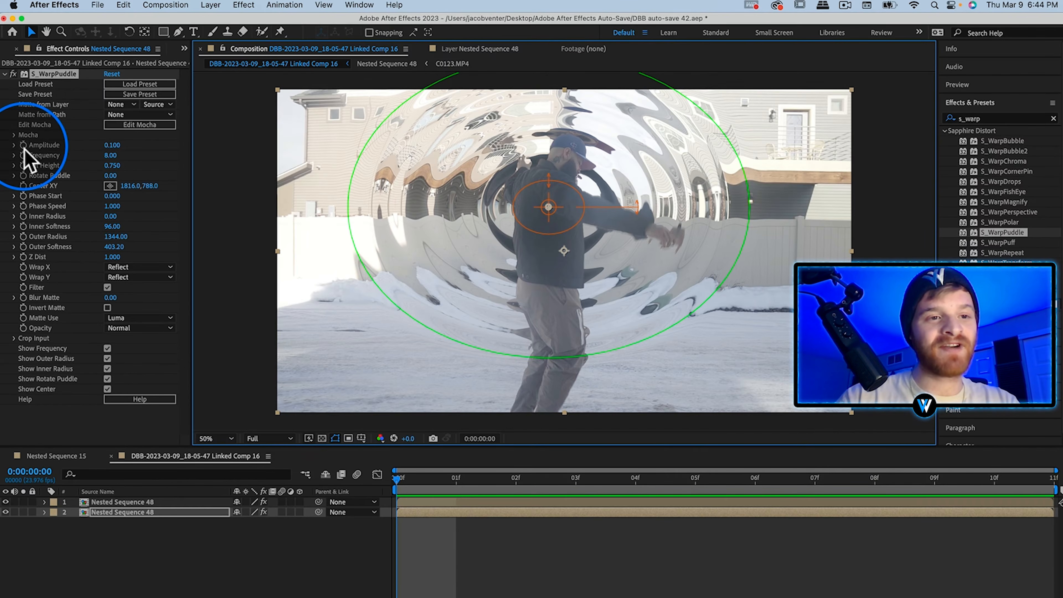
{"action": "left_click", "coordinate": [23, 145]}
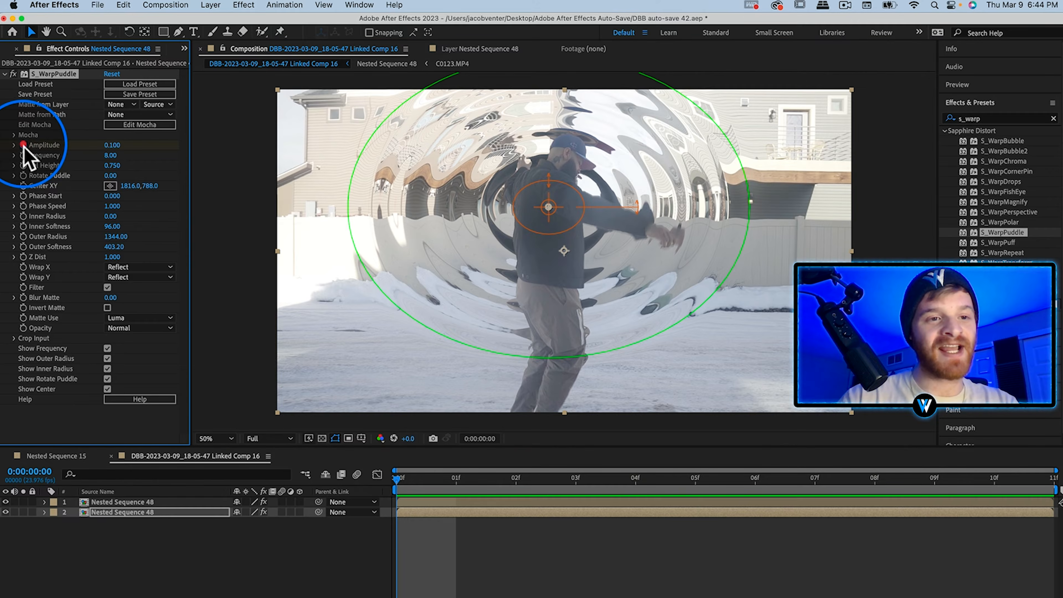
Enable keyframing for Frequency, Center XY and Outer Radius, and set Amplitude to 0 and Frequency to 12 at the first frame.
{"action": "left_click", "coordinate": [23, 155]}
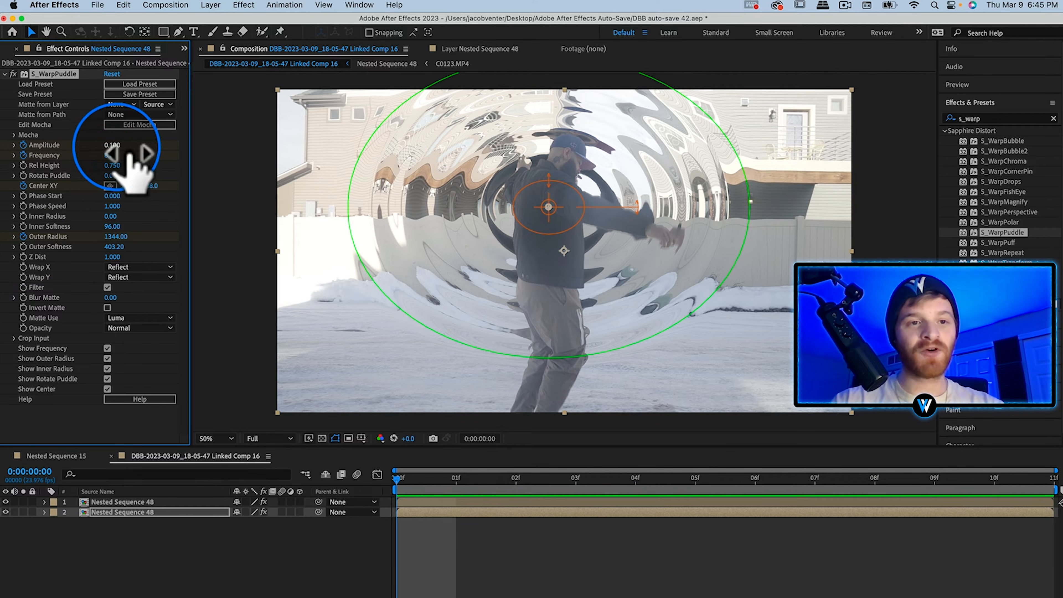
{"action": "left_click", "coordinate": [112, 145]}
{"action": "type", "text": "0"}
{"action": "key", "text": "Return"}
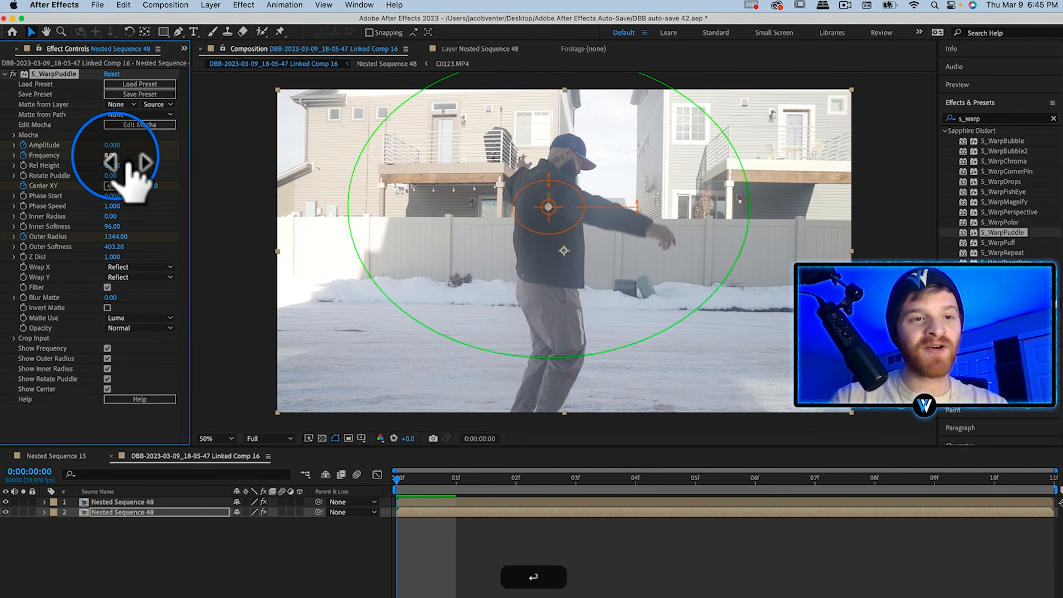
{"action": "left_click", "coordinate": [110, 155]}
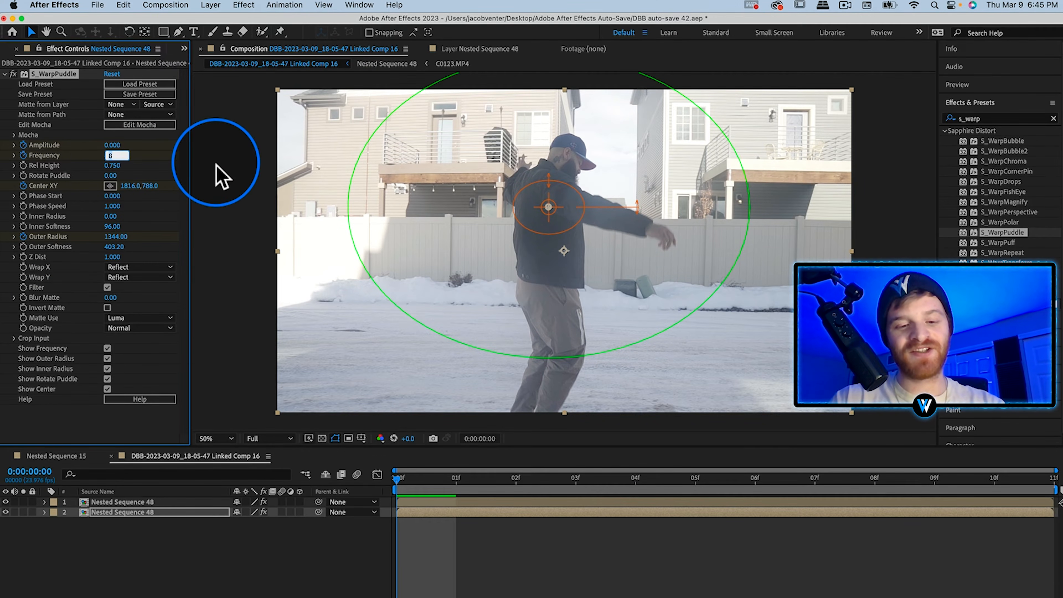
{"action": "type", "text": "12"}
{"action": "key", "text": "Return"}
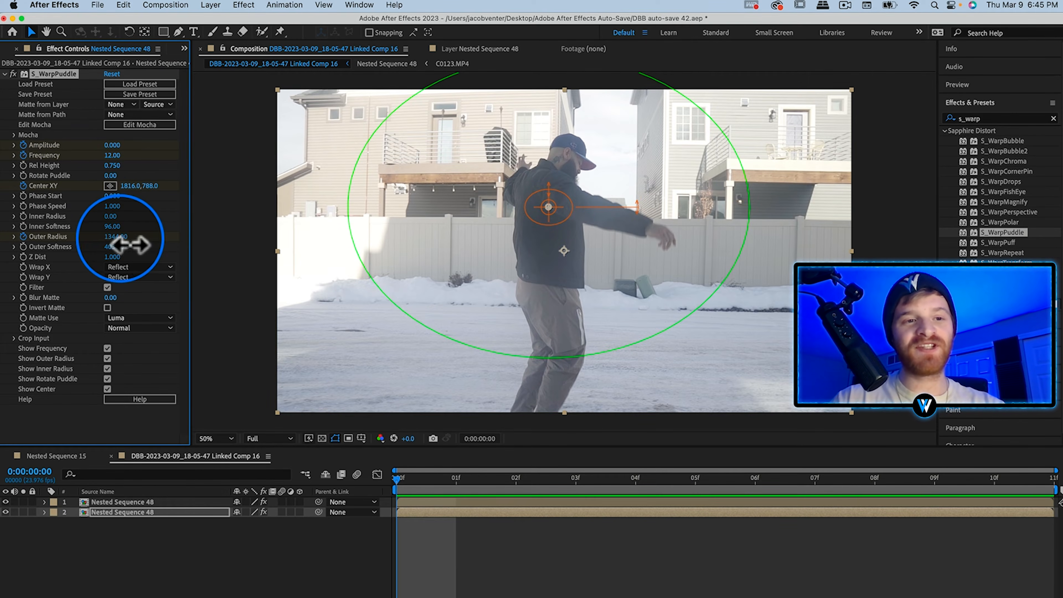
Reduce the first-frame Outer Radius to 224 and reveal the lower layer's keyframed S_WarpPuddle properties in the timeline.
{"action": "left_click_drag", "start_coordinate": [130, 245], "coordinate": [108, 247]}
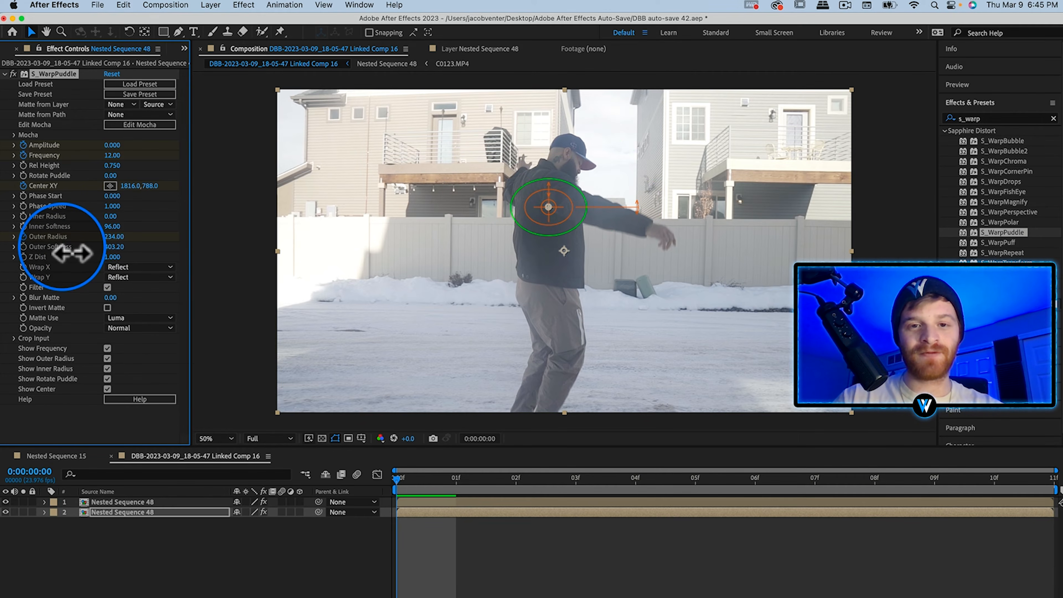
{"action": "left_click_drag", "start_coordinate": [62, 247], "coordinate": [62, 246]}
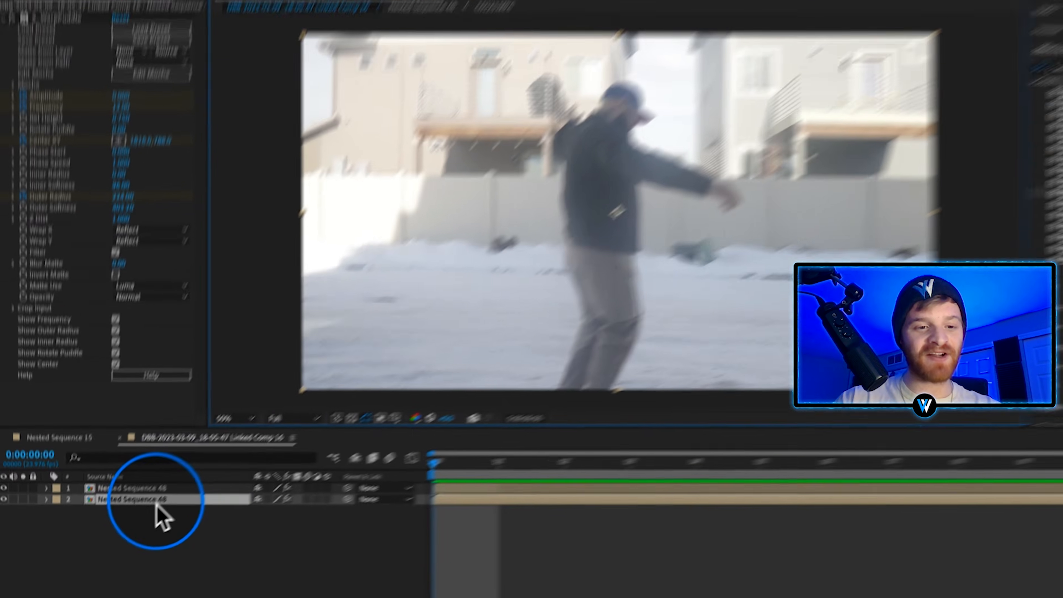
{"action": "left_click", "coordinate": [144, 515]}
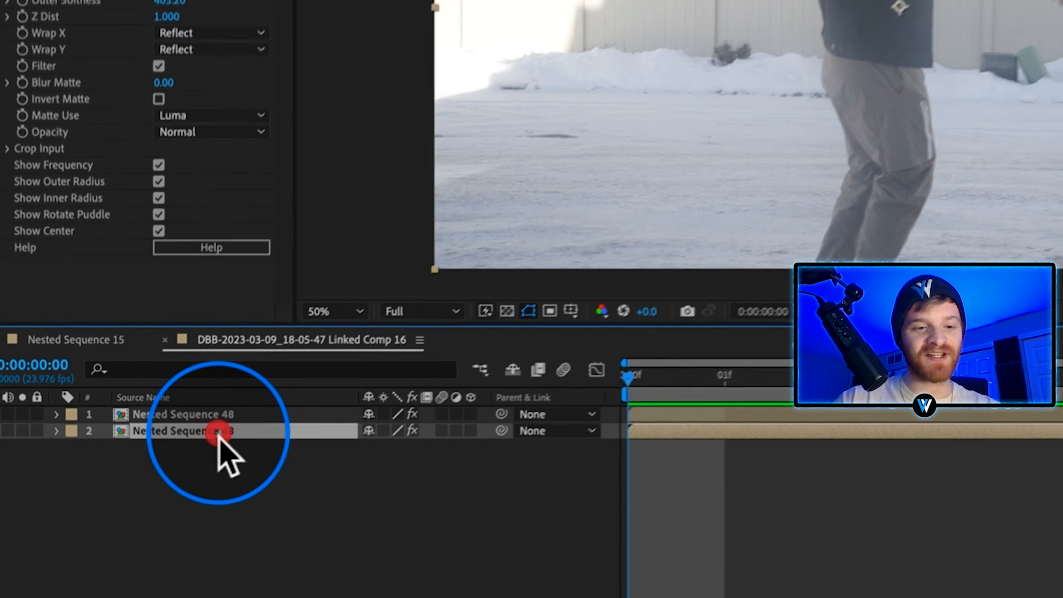
{"action": "key", "text": "u"}
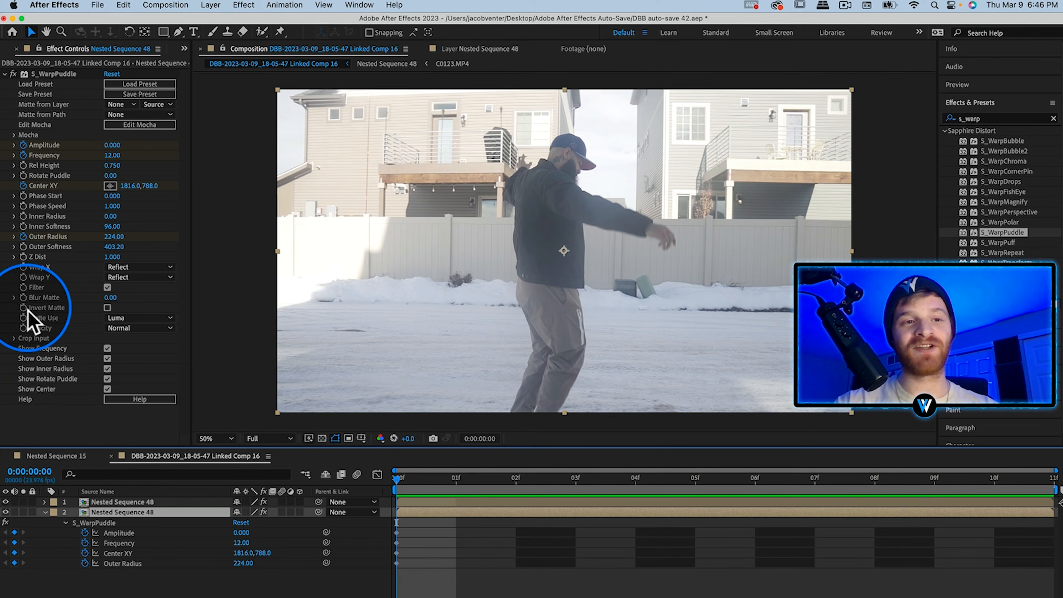
{"action": "left_click", "coordinate": [5, 74]}
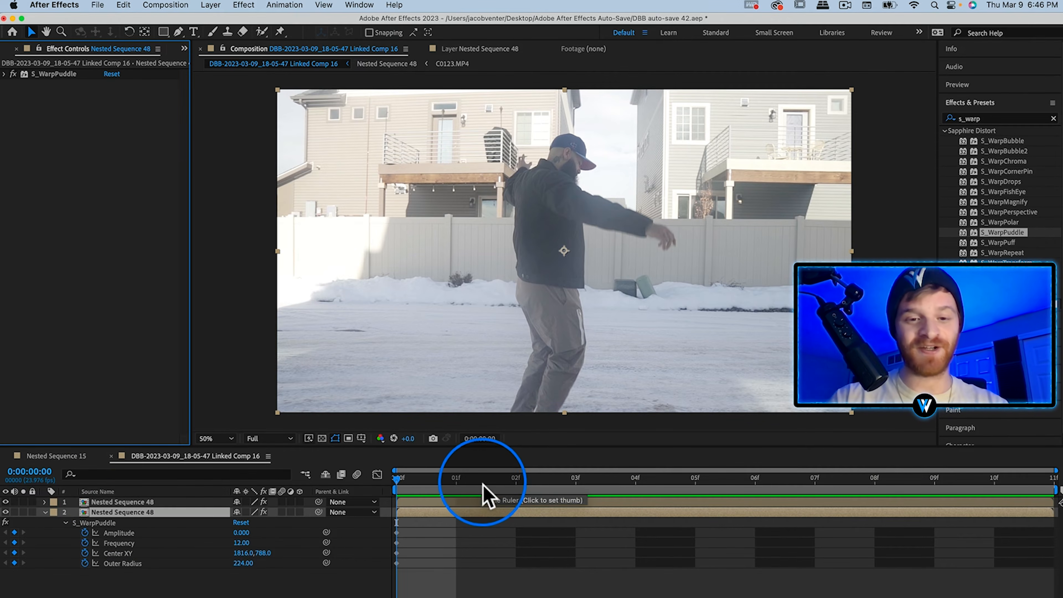
Add keyframes at frame 10 with S_WarpPuddle Amplitude 0.1 and Frequency 4.
{"action": "left_click_drag", "start_coordinate": [475, 483], "coordinate": [1002, 492]}
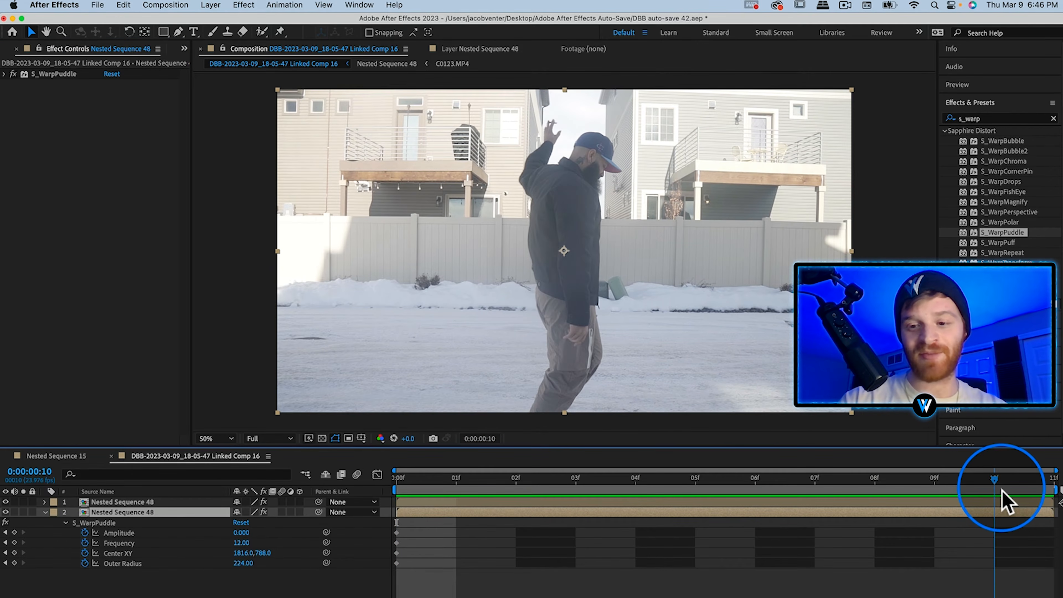
{"action": "left_click", "coordinate": [995, 489]}
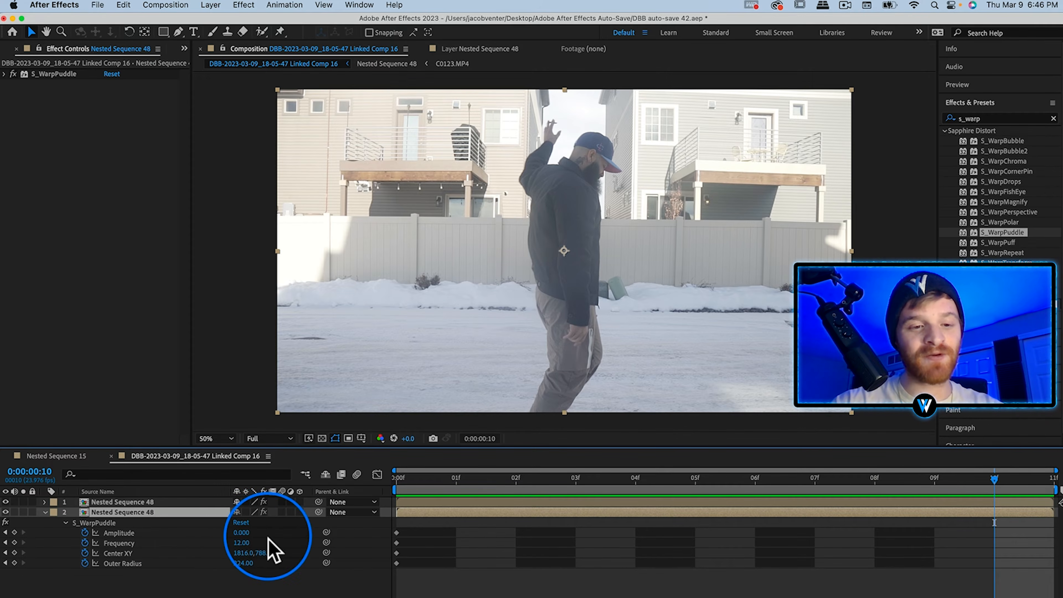
{"action": "left_click", "coordinate": [247, 533]}
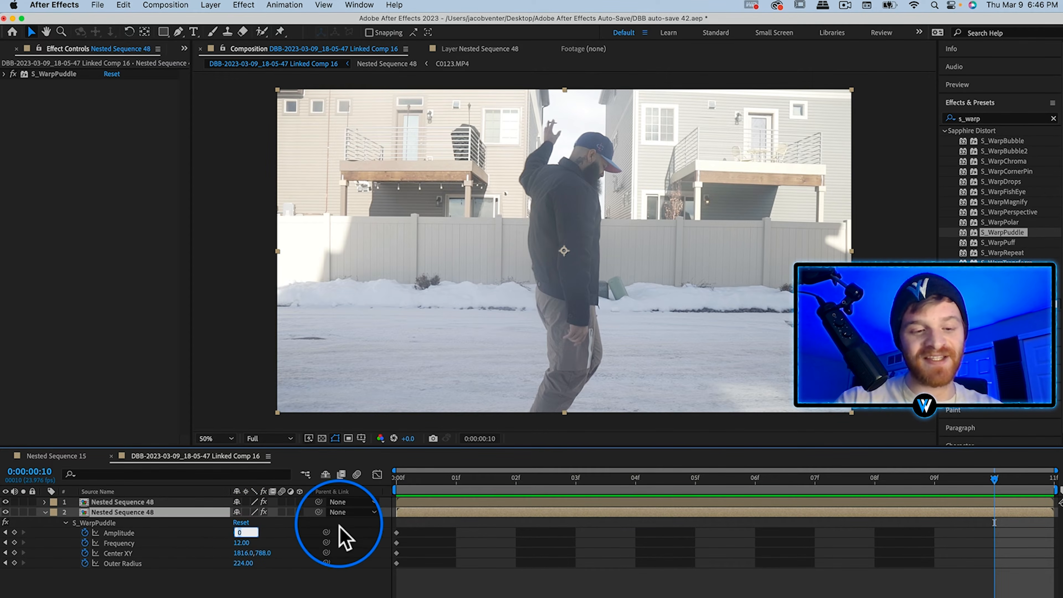
{"action": "type", "text": ".1"}
{"action": "key", "text": "Return"}
{"action": "left_click", "coordinate": [243, 542]}
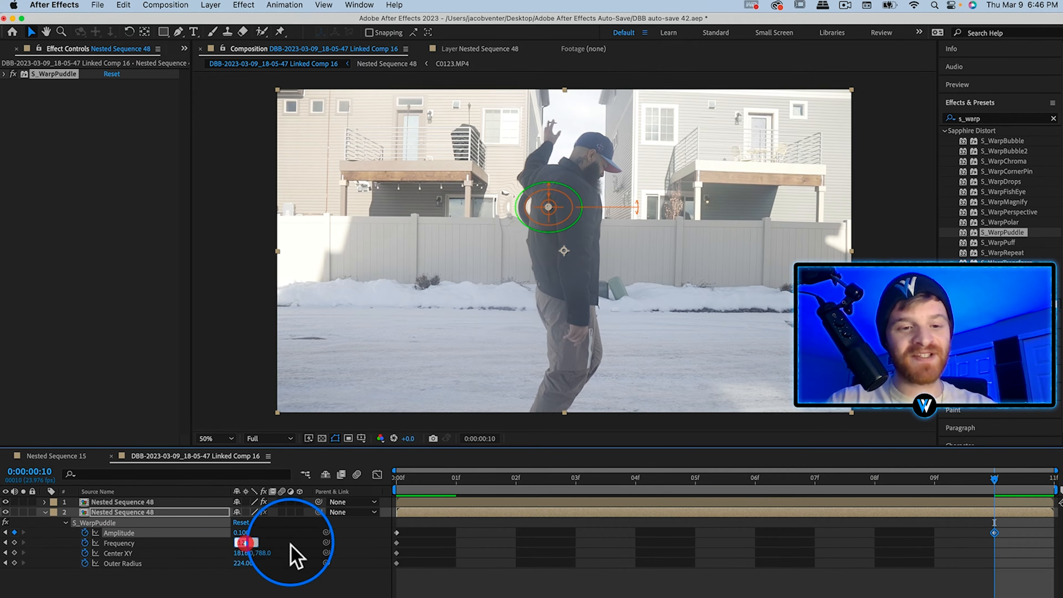
{"action": "type", "text": "4"}
{"action": "key", "text": "Return"}
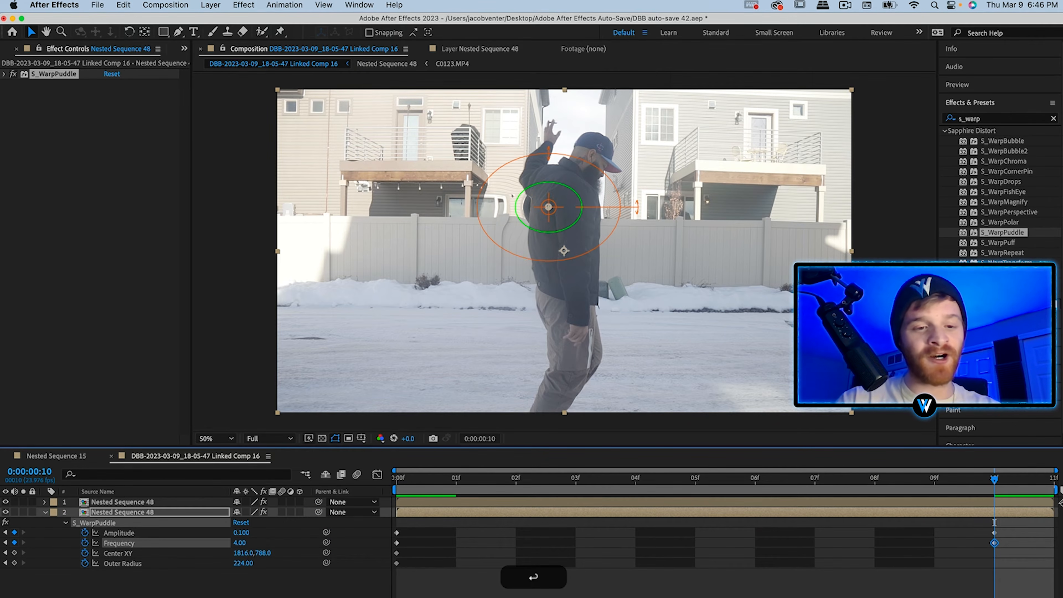
At frame 10, move the puddle center to 1932.0, 780.0 on the man's upper body and raise Outer Radius to 2834.
{"action": "left_click", "coordinate": [121, 553]}
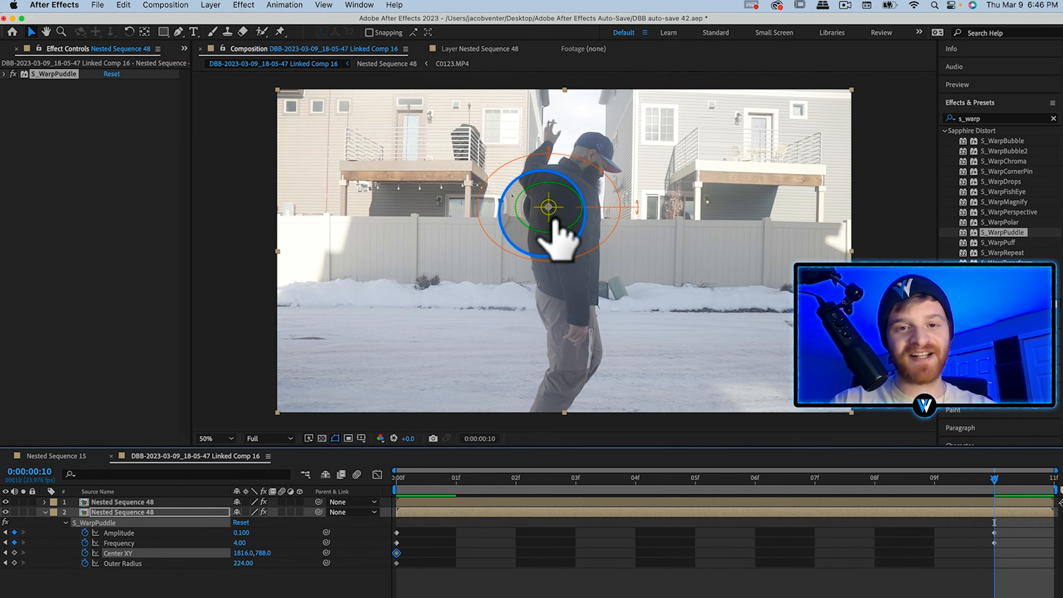
{"action": "left_click_drag", "start_coordinate": [548, 208], "coordinate": [576, 218]}
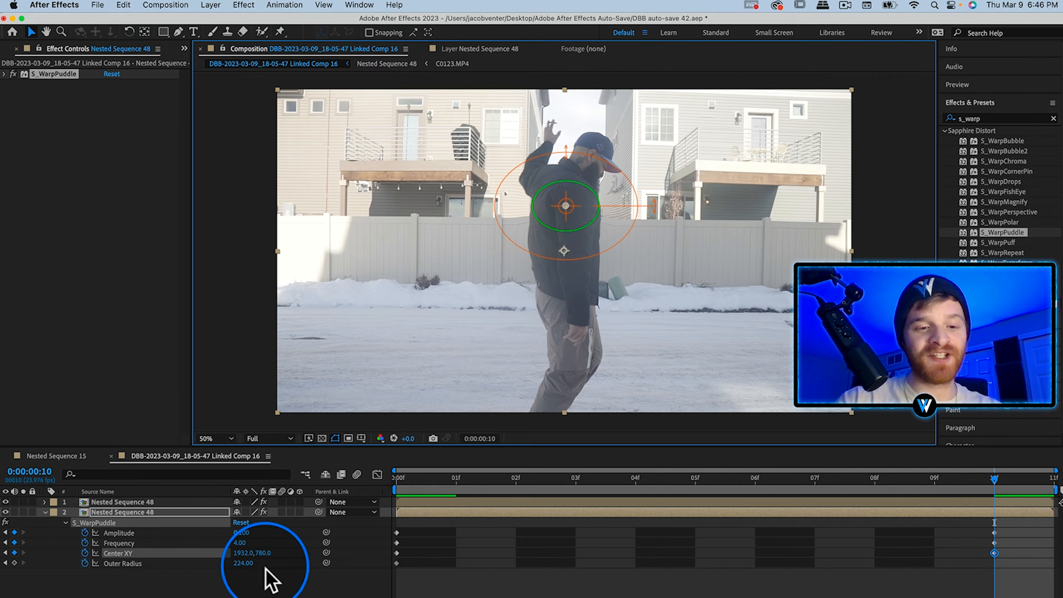
{"action": "left_click_drag", "start_coordinate": [253, 568], "coordinate": [405, 575]}
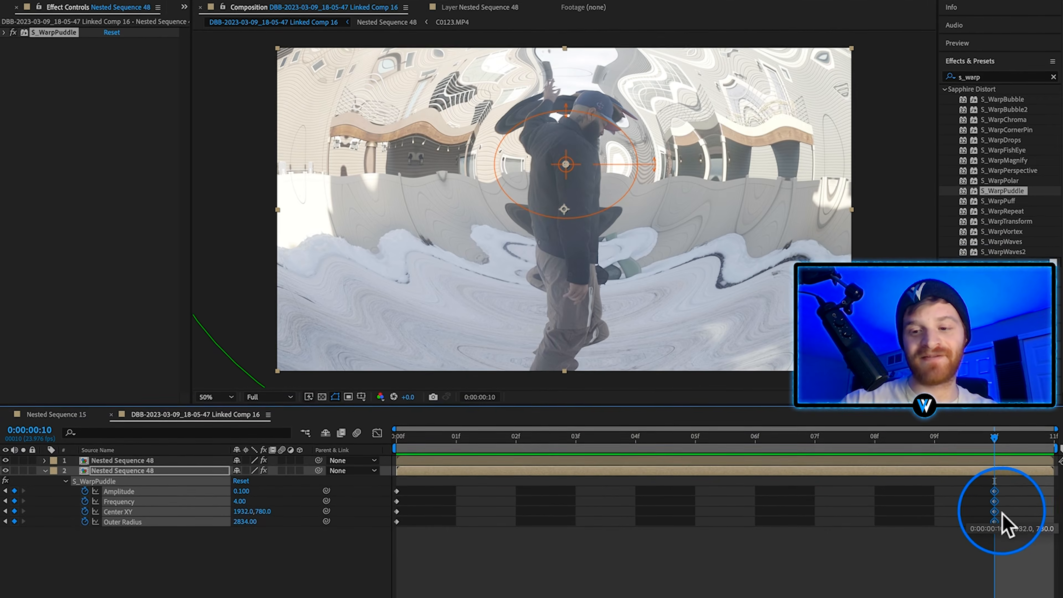
Move the four frame-10 keyframes to the composition's end and ease out of the four first-frame keyframes.
{"action": "left_click_drag", "start_coordinate": [1002, 514], "coordinate": [1035, 519]}
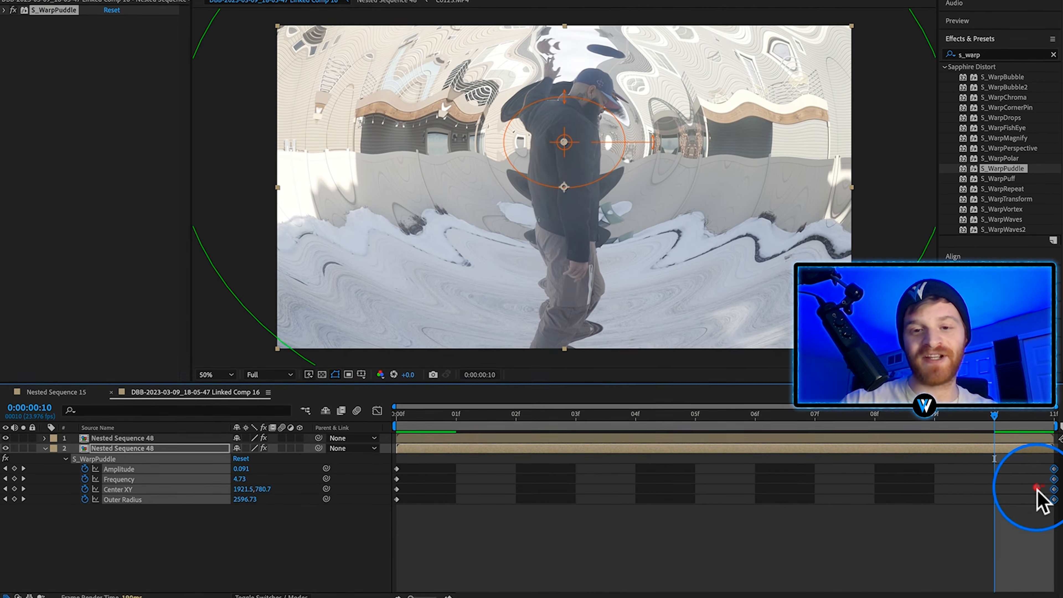
{"action": "left_click_drag", "start_coordinate": [429, 462], "coordinate": [387, 499]}
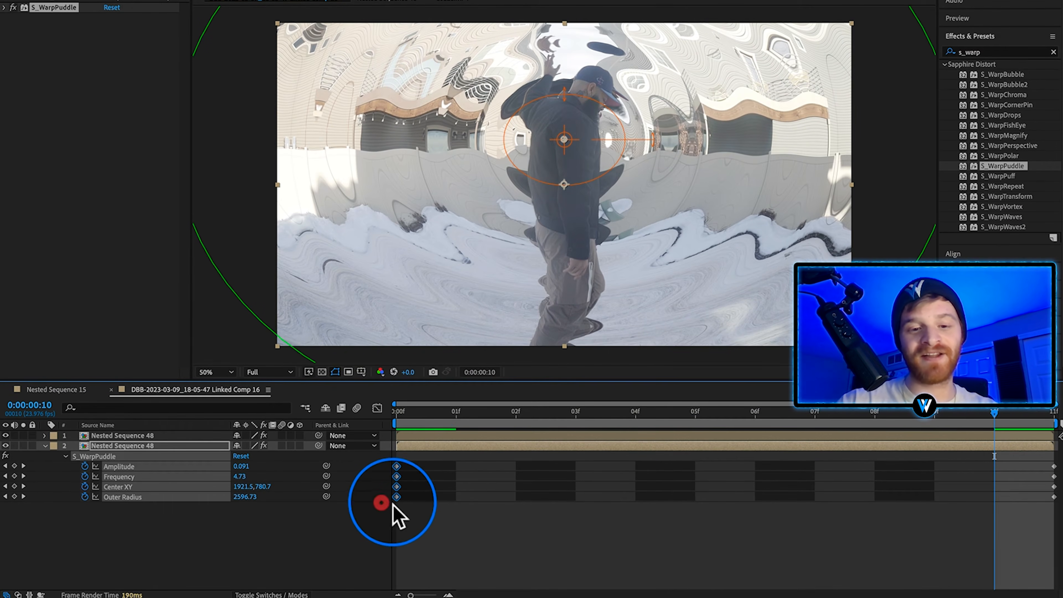
{"action": "right_click", "coordinate": [397, 499]}
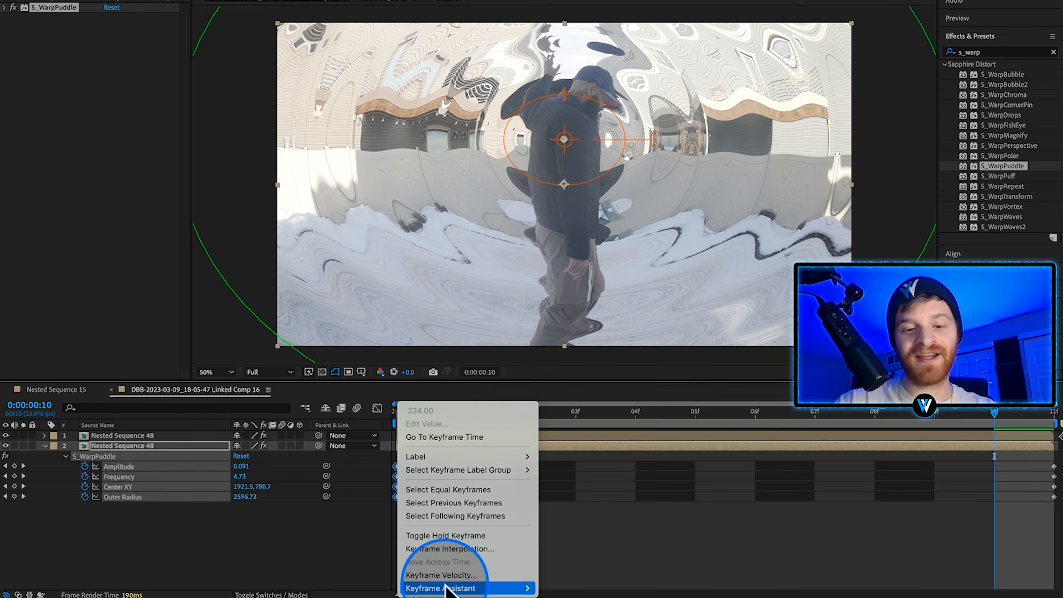
{"action": "mouse_move", "coordinate": [449, 587]}
{"action": "left_click", "coordinate": [613, 536]}
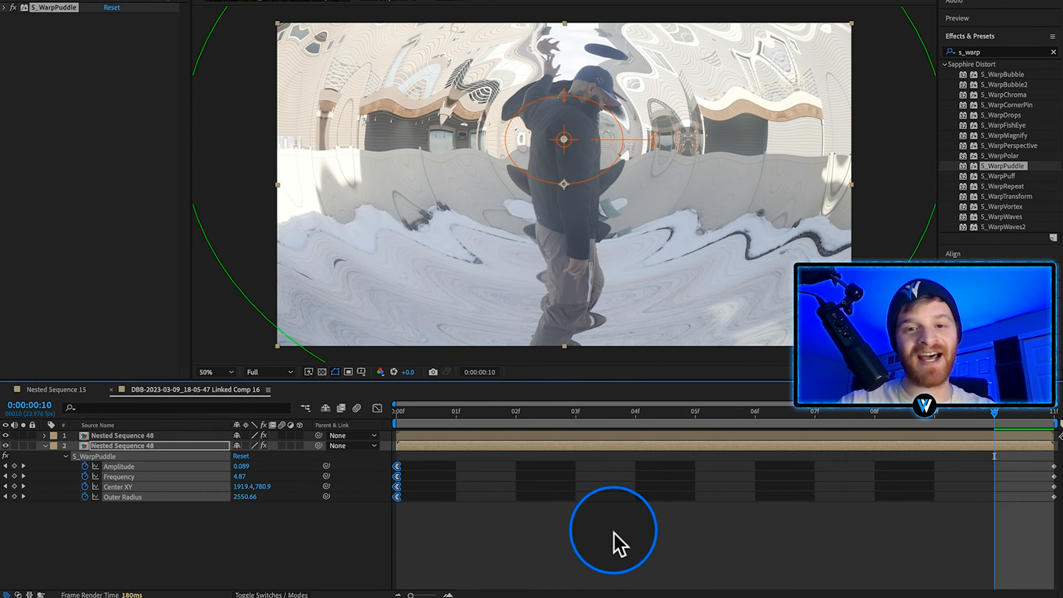
Search the effects for rsmb and apply RSMB to the lower Nested Sequence 48 layer.
{"action": "left_click", "coordinate": [1053, 52]}
{"action": "left_click", "coordinate": [1023, 52]}
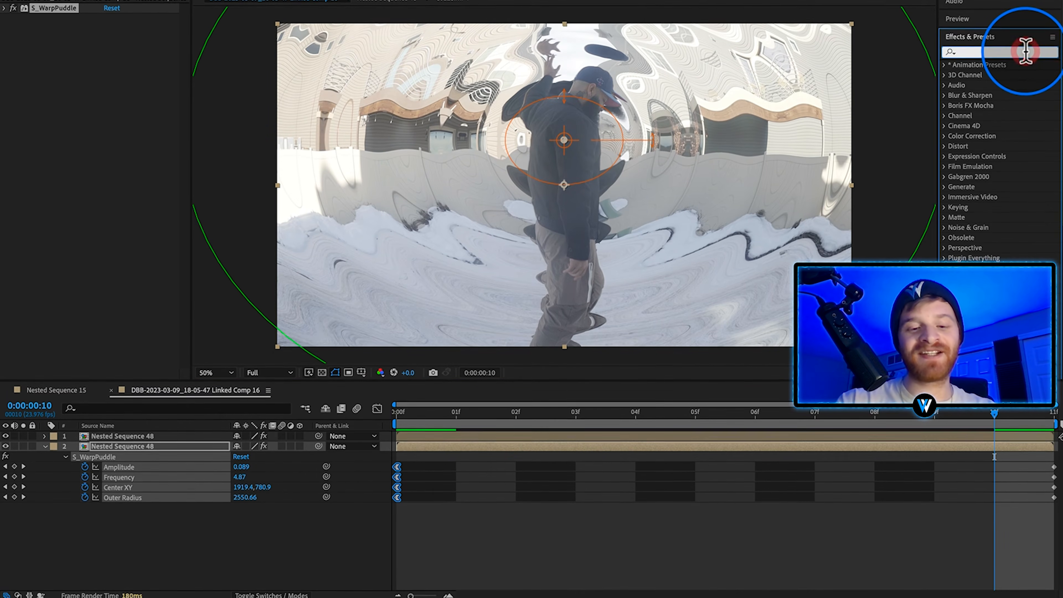
{"action": "type", "text": "rsmb"}
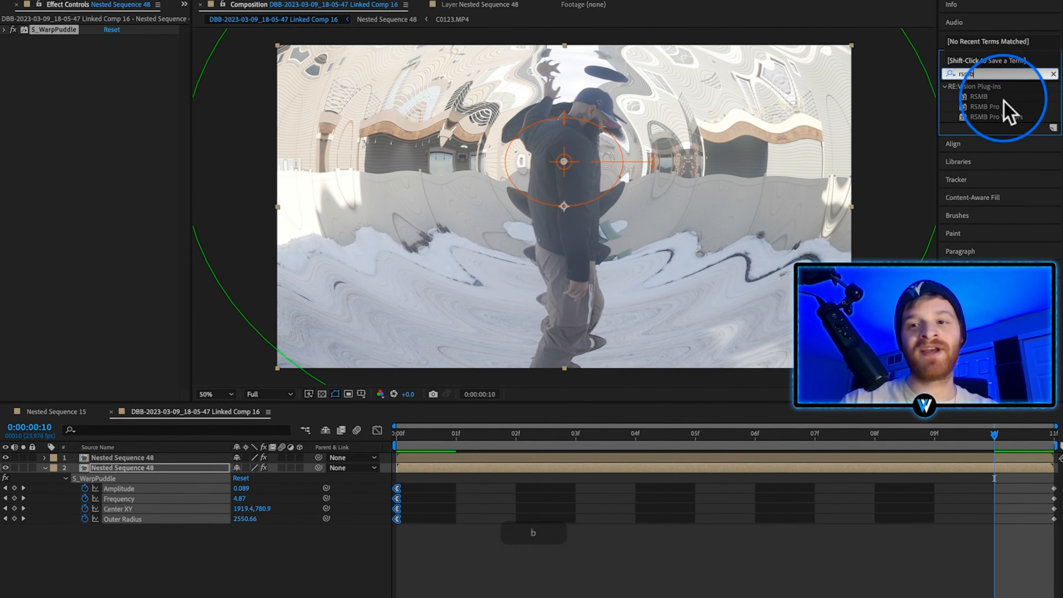
{"action": "left_click", "coordinate": [983, 83]}
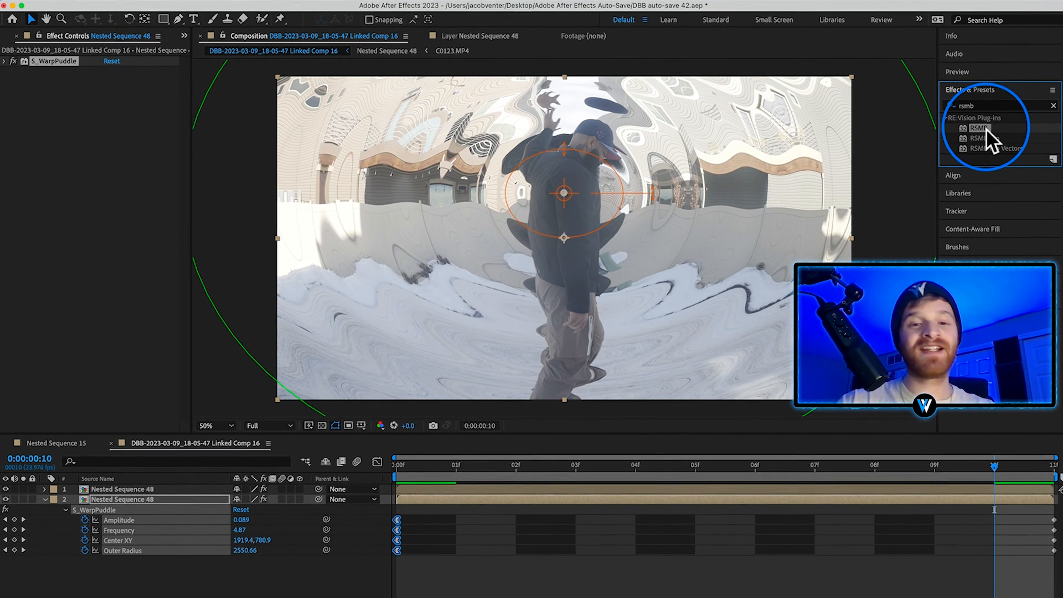
{"action": "left_click_drag", "start_coordinate": [987, 116], "coordinate": [127, 515]}
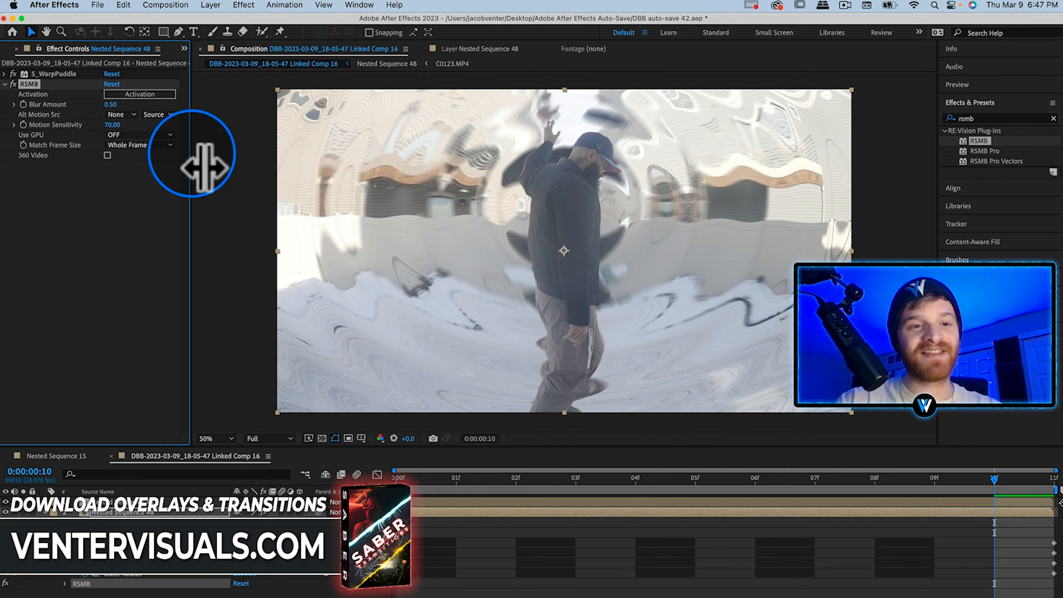
Set the RSMB Blur Amount to 0.4.
{"action": "left_click", "coordinate": [113, 104]}
{"action": "type", "text": "0.4"}
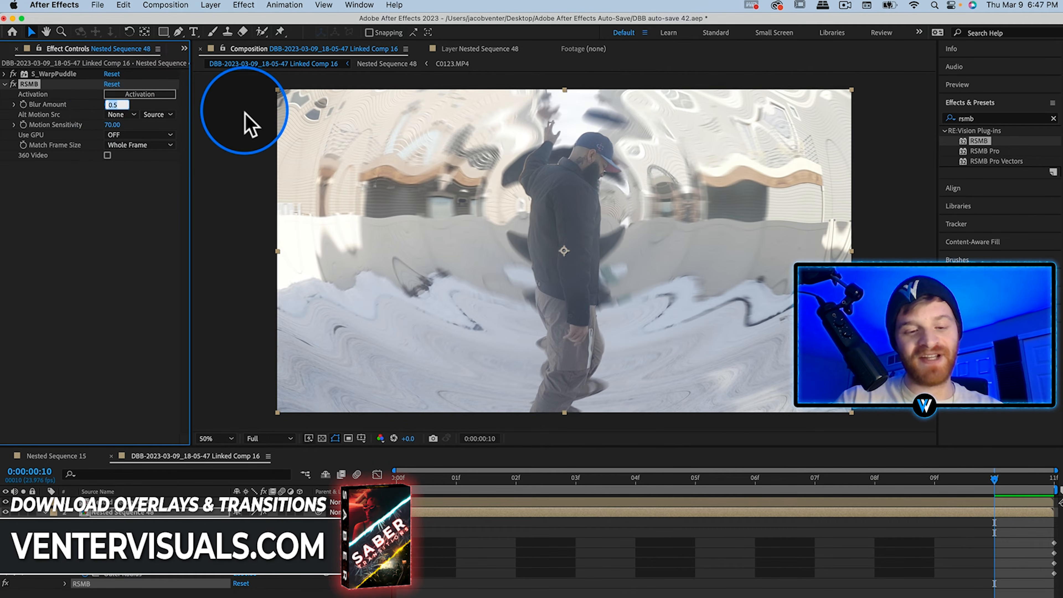
{"action": "key", "text": "Return"}
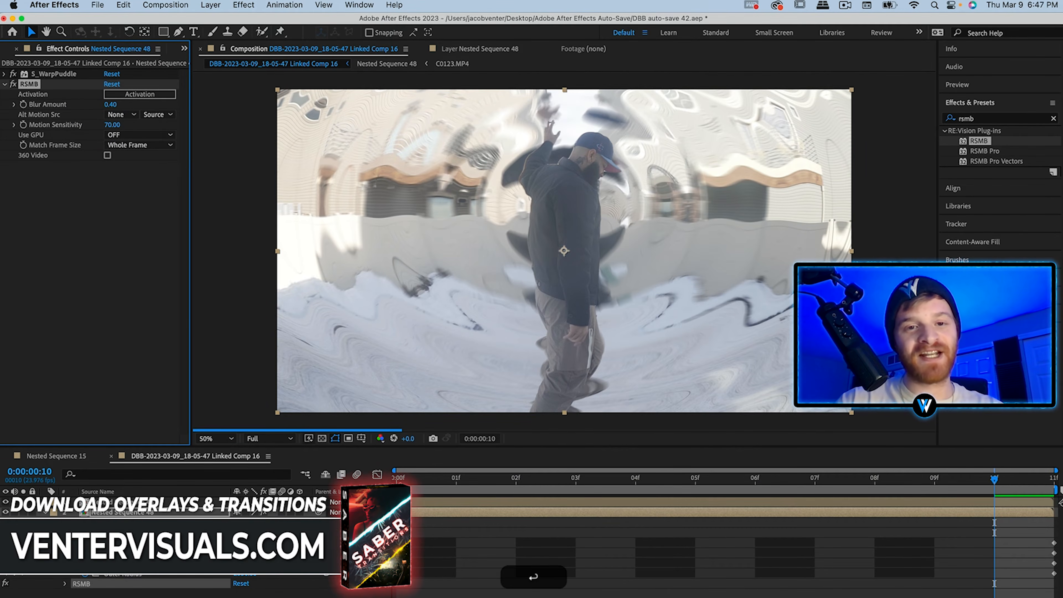
Compare the warped background up close with RSMB off and on, and save the project.
{"action": "scroll", "coordinate": [482, 159], "scroll_direction": "up", "scroll_amount": 3}
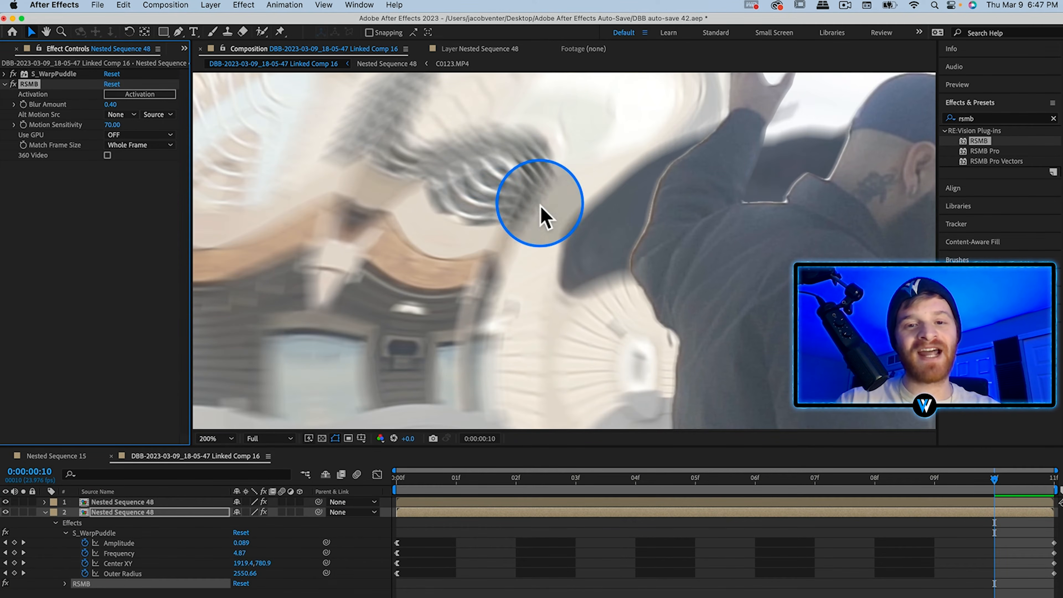
{"action": "left_click", "coordinate": [13, 84]}
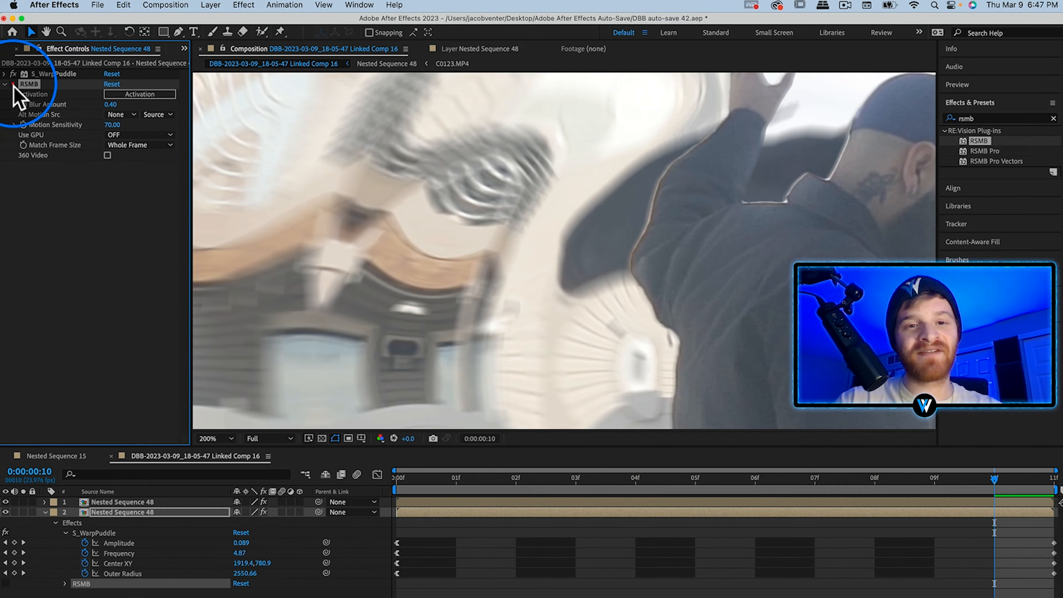
{"action": "left_click", "coordinate": [13, 85]}
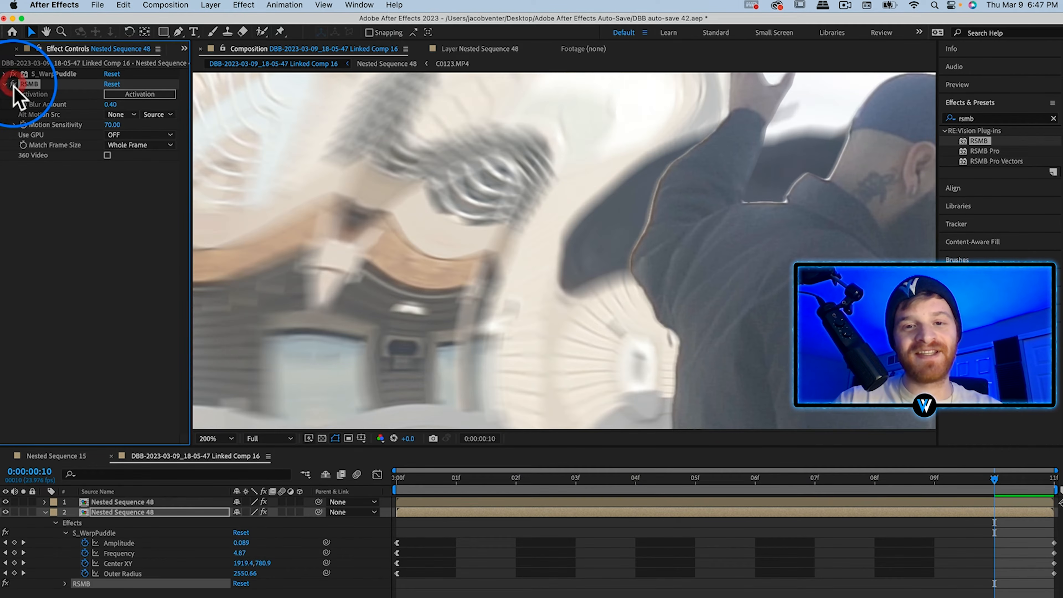
{"action": "left_click", "coordinate": [13, 86]}
{"action": "left_click", "coordinate": [13, 87]}
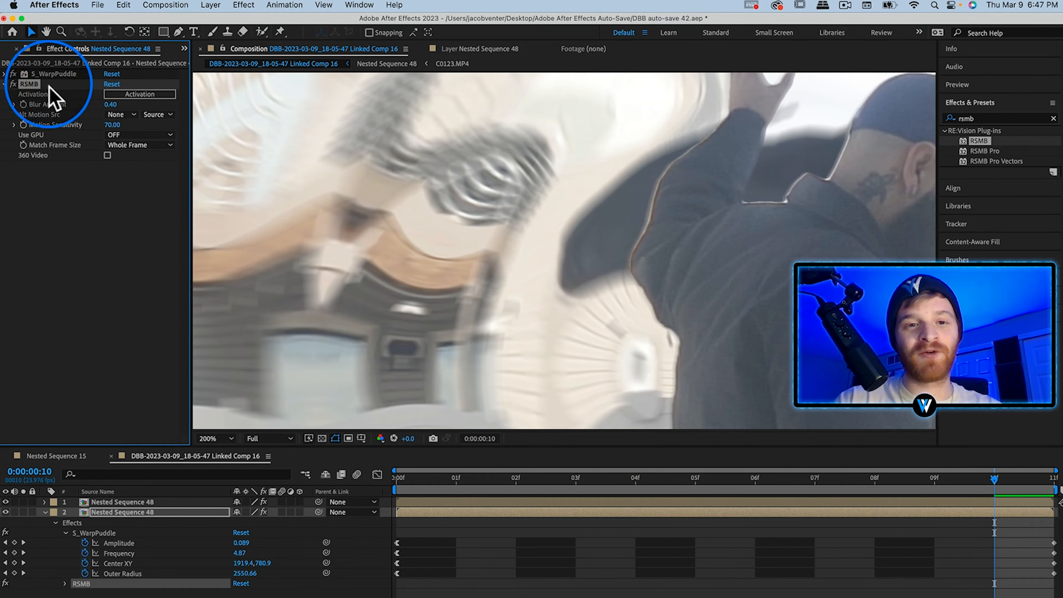
{"action": "scroll", "coordinate": [380, 195], "scroll_direction": "down", "scroll_amount": 3}
{"action": "scroll", "coordinate": [380, 195], "scroll_direction": "up", "scroll_amount": 2}
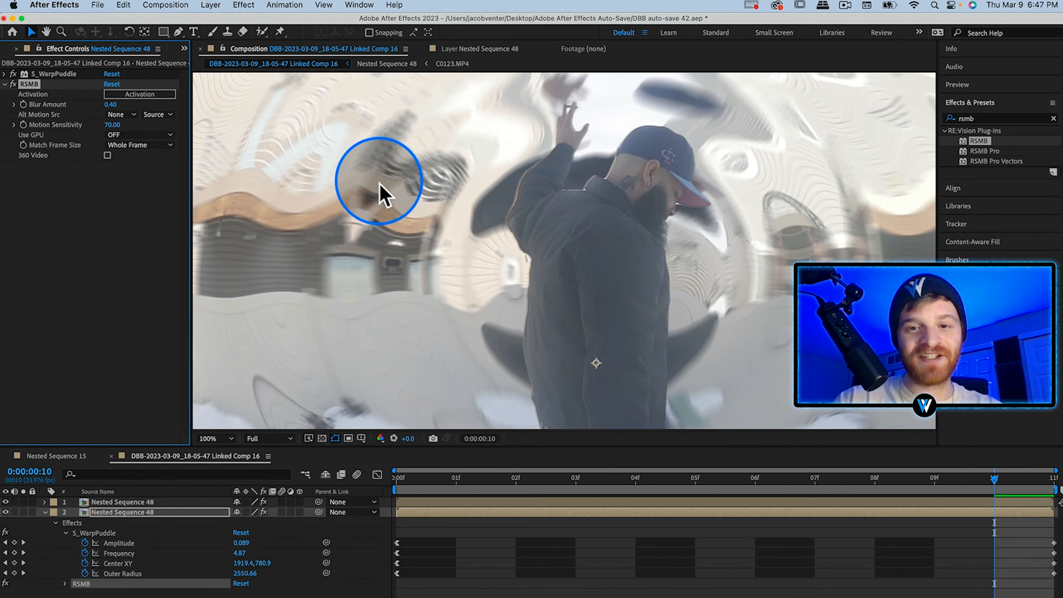
{"action": "key", "text": "h"}
{"action": "left_click_drag", "start_coordinate": [430, 186], "coordinate": [430, 172]}
{"action": "scroll", "coordinate": [429, 172], "scroll_direction": "down", "scroll_amount": 2}
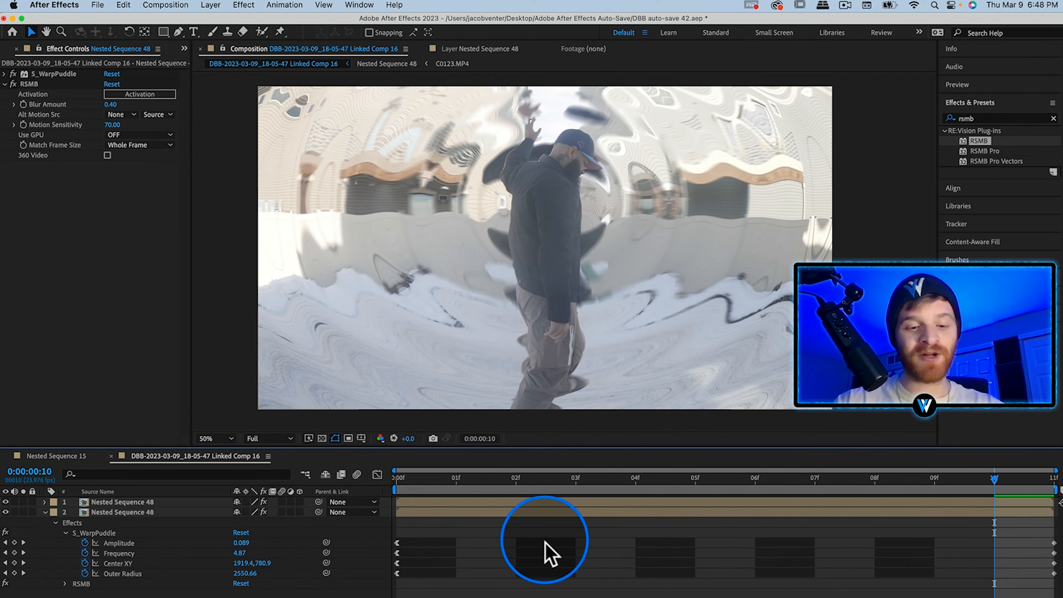
{"action": "key", "text": "super+s"}
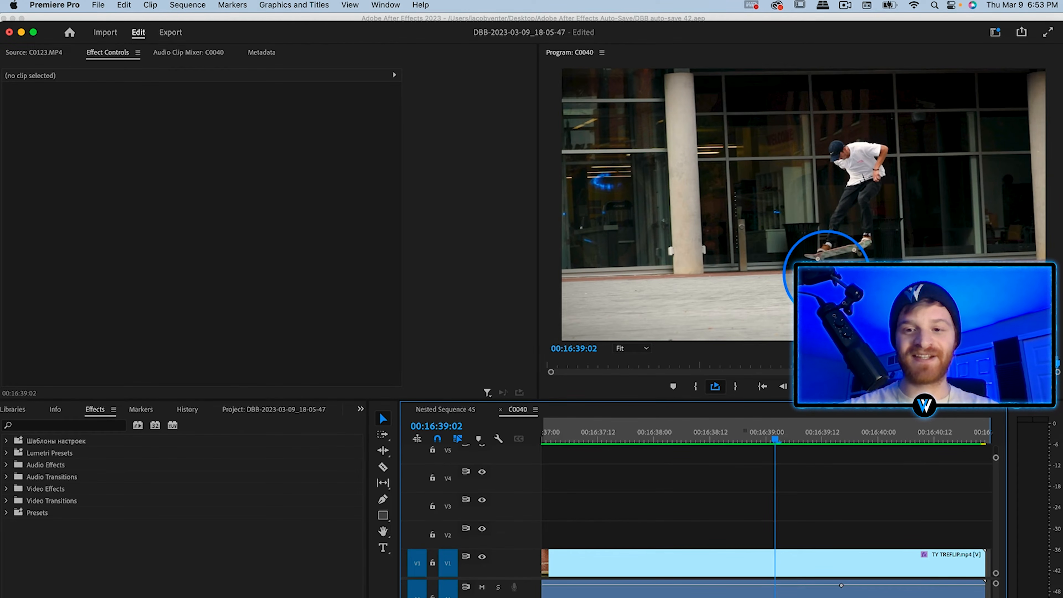
Split the TY TREFLIP.mp4 clip at 00:16:39:02 and nest the part after the cut.
{"action": "key", "text": "super+z"}
{"action": "key", "text": "super+k"}
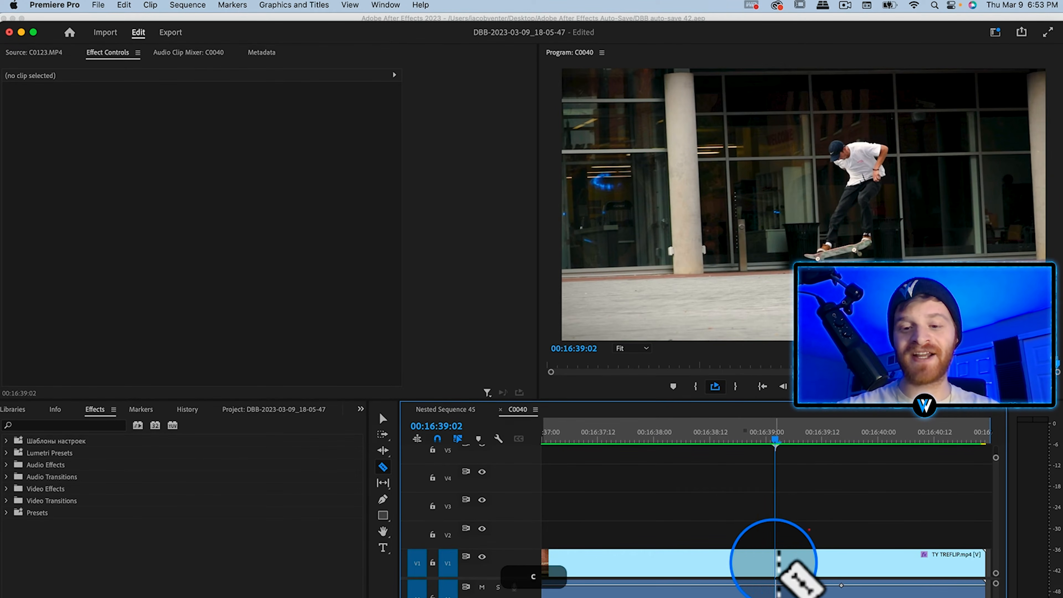
{"action": "left_click", "coordinate": [833, 565]}
{"action": "right_click", "coordinate": [826, 569]}
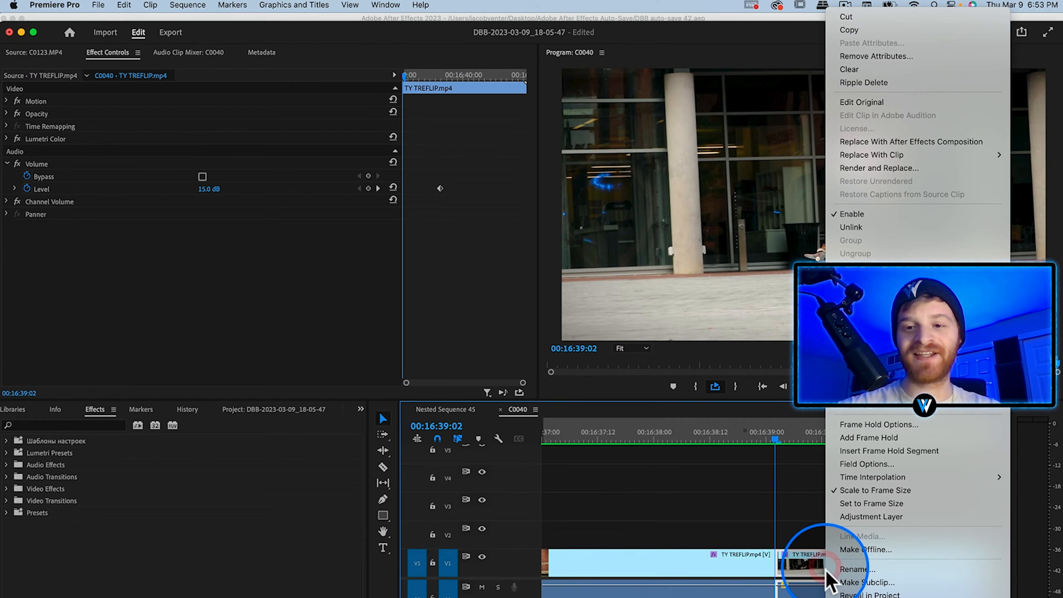
{"action": "left_click", "coordinate": [857, 293]}
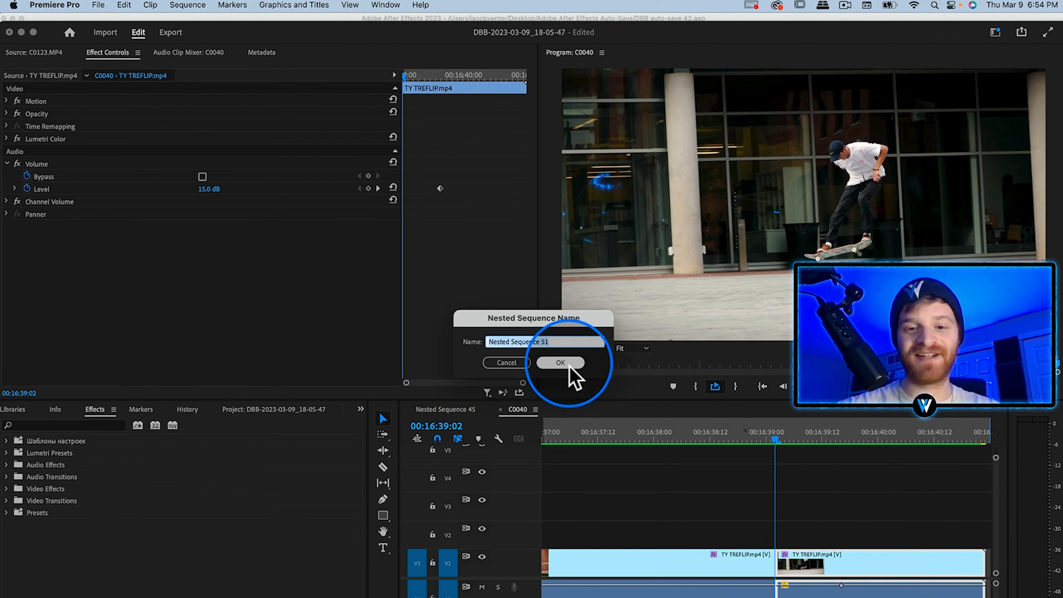
{"action": "left_click", "coordinate": [569, 375]}
Replace the new nested sequence clip with an After Effects composition.
{"action": "left_click", "coordinate": [814, 567]}
{"action": "right_click", "coordinate": [808, 565]}
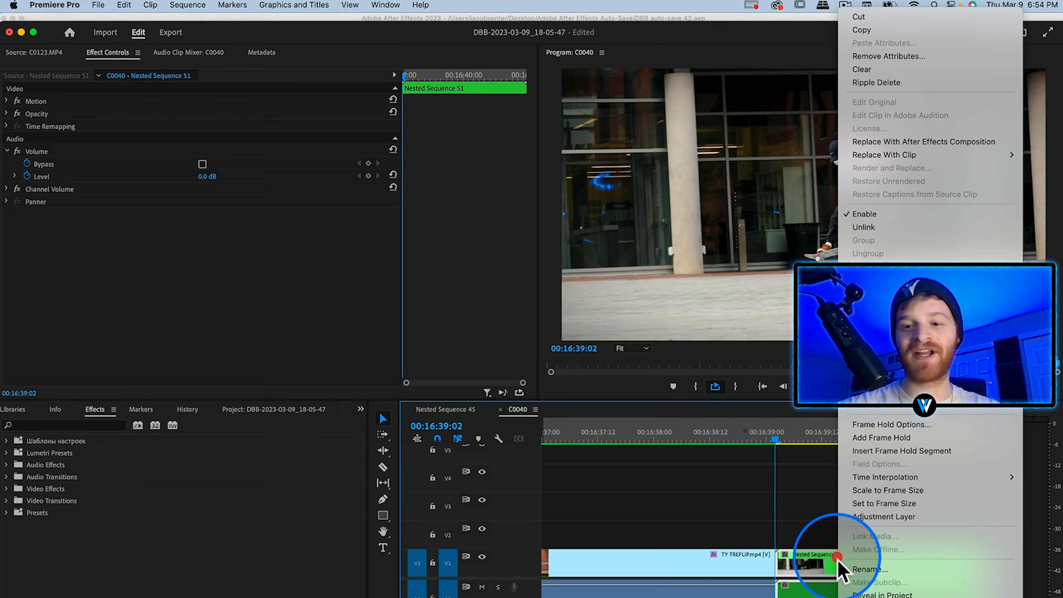
{"action": "left_click", "coordinate": [912, 143]}
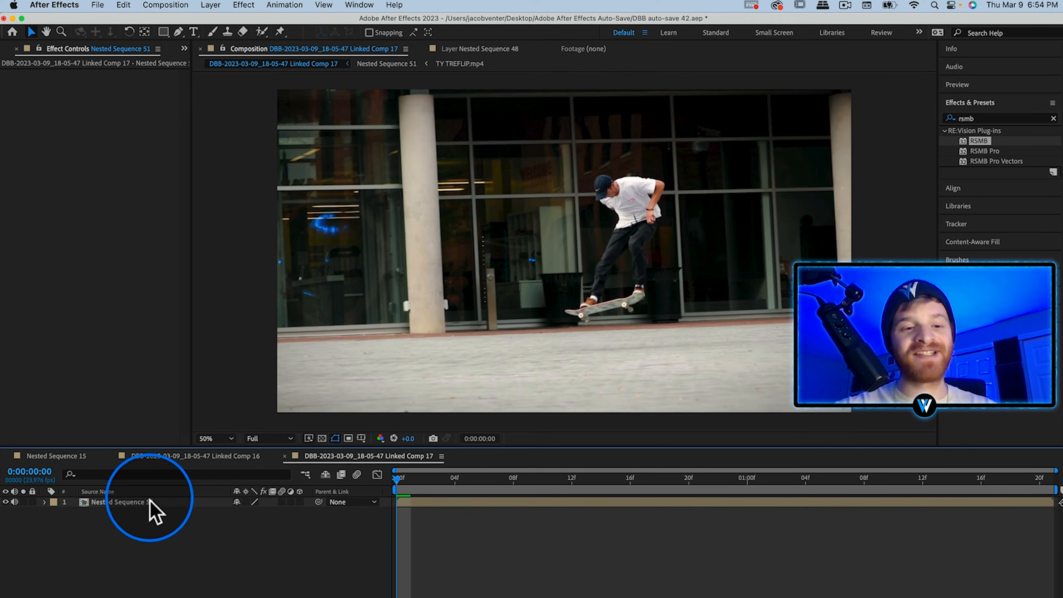
Duplicate the Nested Sequence 51 layer, cut out the skater and board on the upper copy with the Roto Brush, and freeze the matte.
{"action": "left_click", "coordinate": [129, 501]}
{"action": "key", "text": "super+d"}
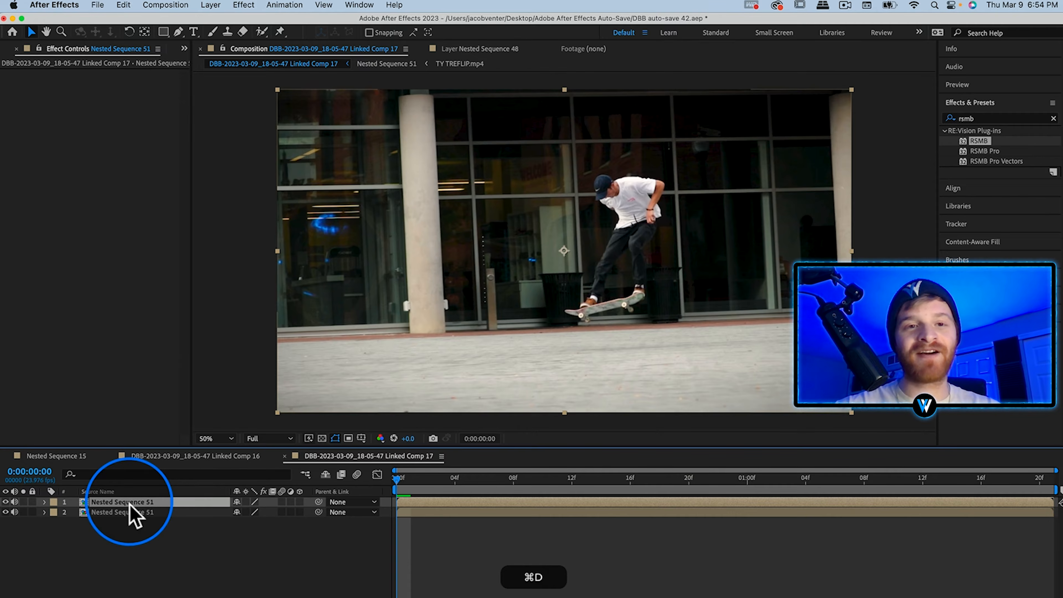
{"action": "left_click", "coordinate": [261, 31]}
{"action": "left_click", "coordinate": [633, 214]}
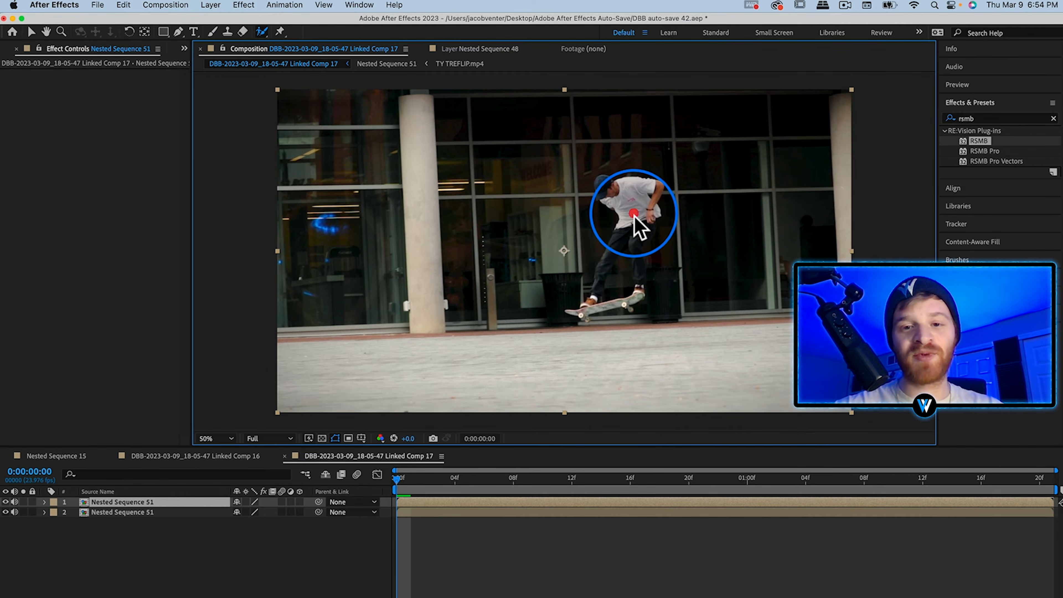
{"action": "double_click", "coordinate": [634, 214]}
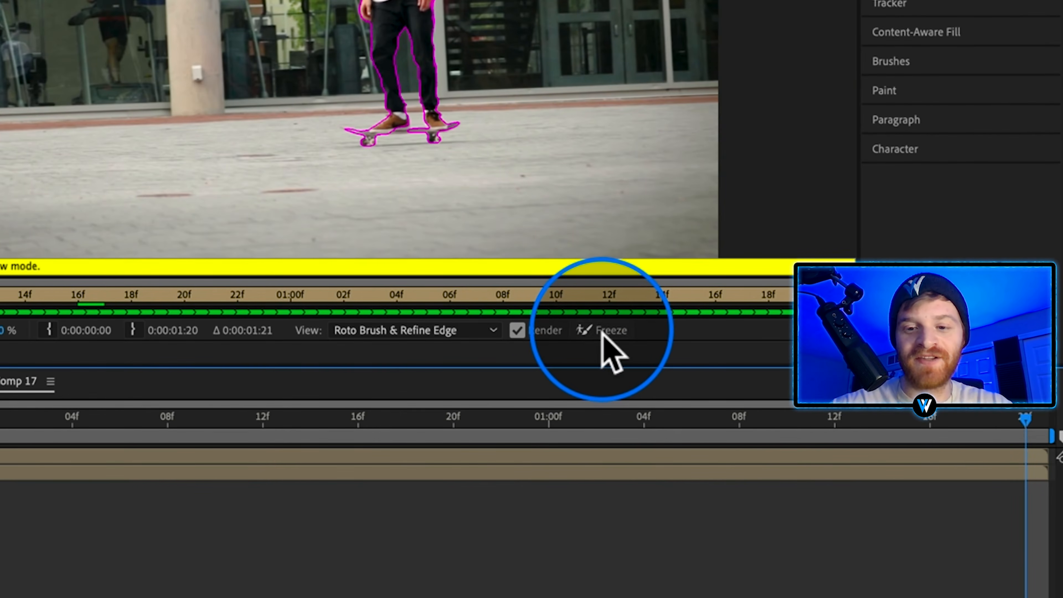
{"action": "left_click", "coordinate": [602, 334]}
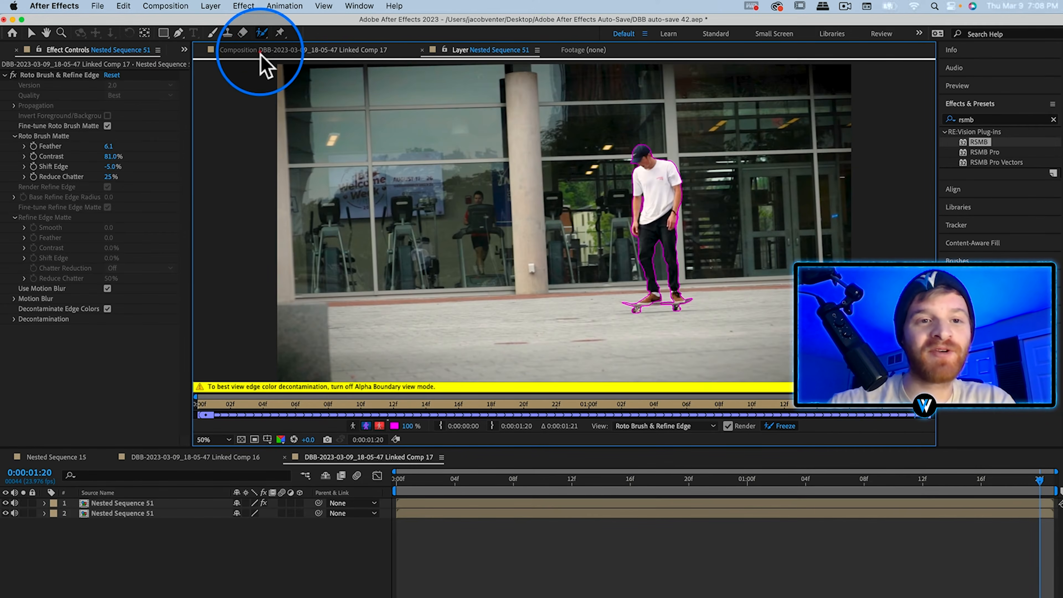
Copy S_WarpPuddle with its keyframes from Linked Comp 16 to the lower Nested Sequence 51 layer, starting at the first frame of Linked Comp 17.
{"action": "left_click", "coordinate": [281, 50]}
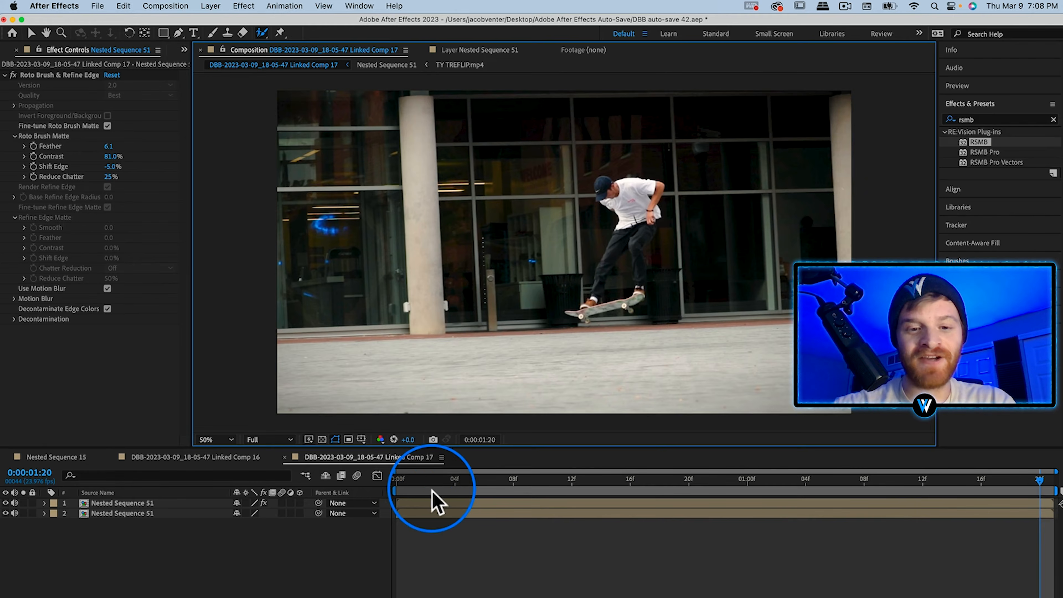
{"action": "left_click_drag", "start_coordinate": [431, 483], "coordinate": [379, 488]}
{"action": "left_click", "coordinate": [1053, 120]}
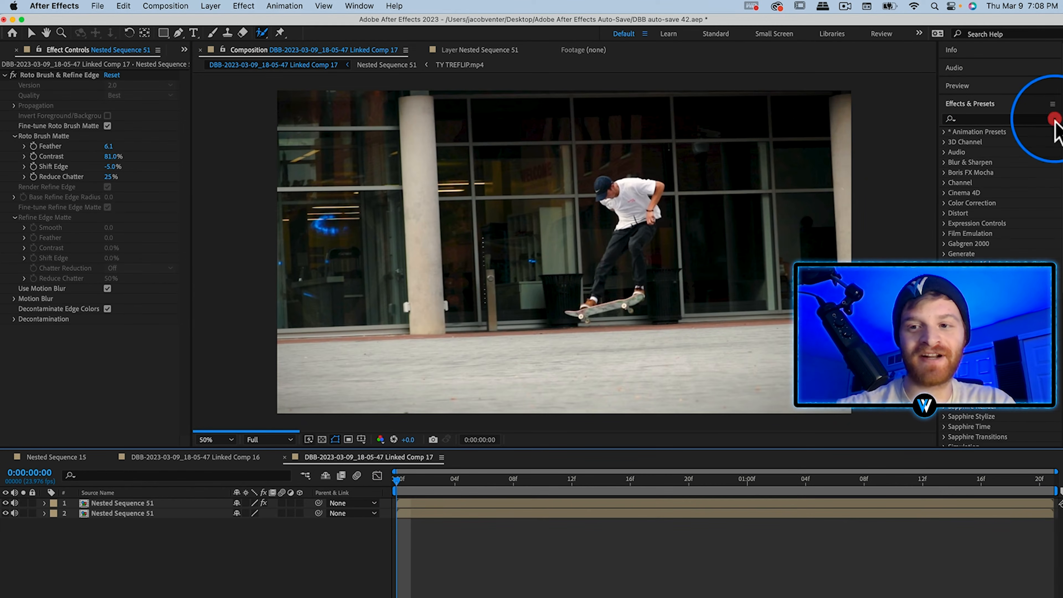
{"action": "left_click", "coordinate": [215, 457]}
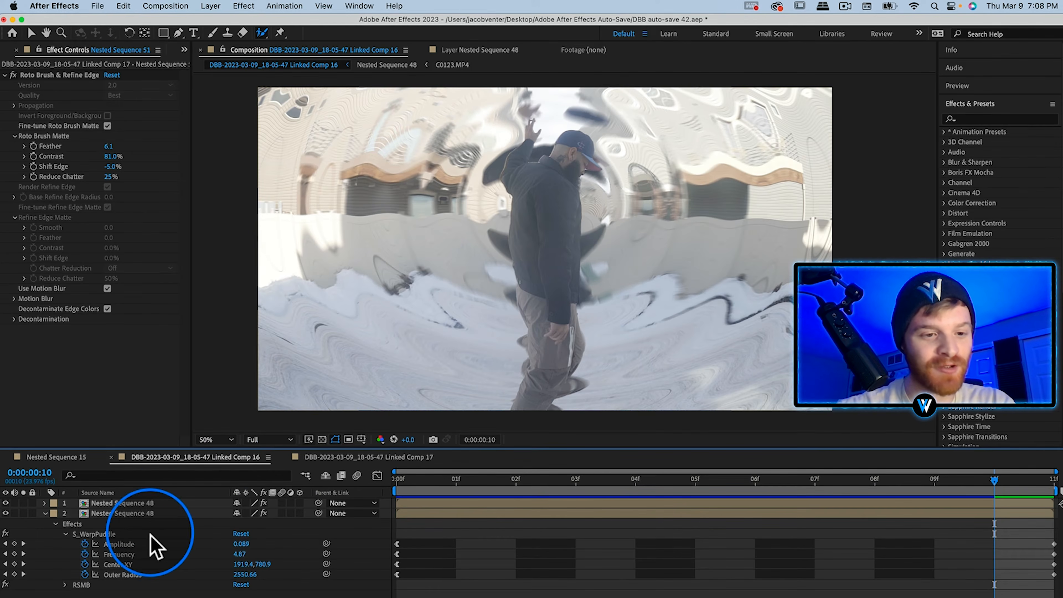
{"action": "left_click", "coordinate": [92, 534]}
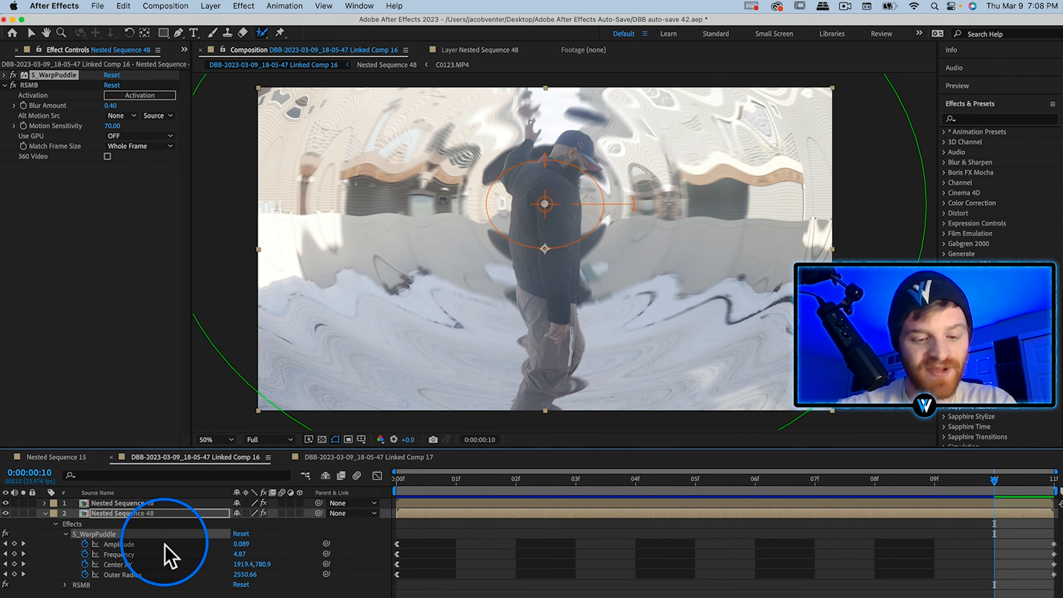
{"action": "left_click", "coordinate": [379, 456]}
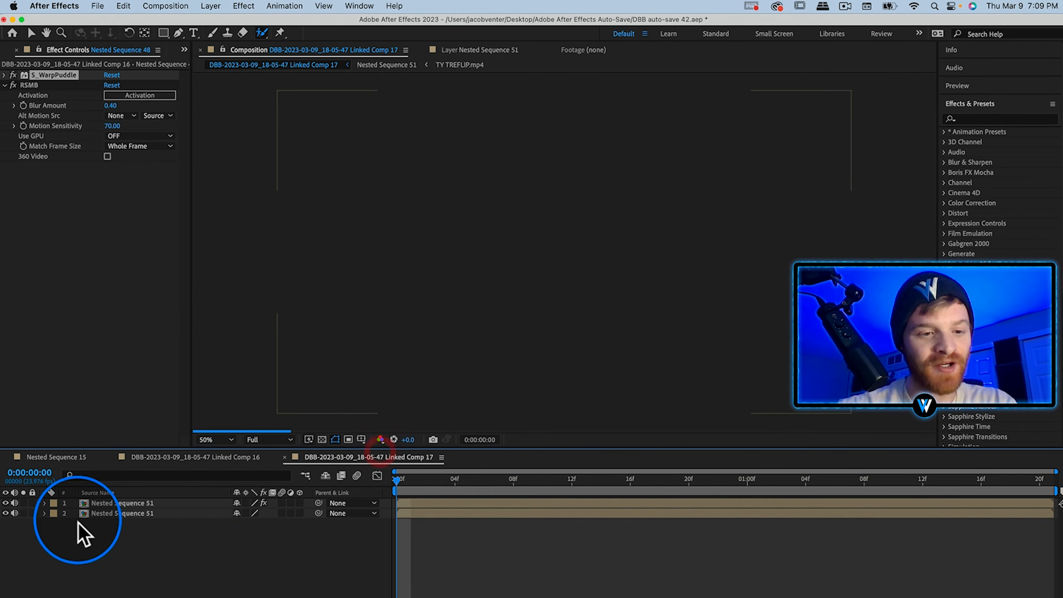
{"action": "left_click", "coordinate": [112, 514]}
{"action": "key", "text": "super+v"}
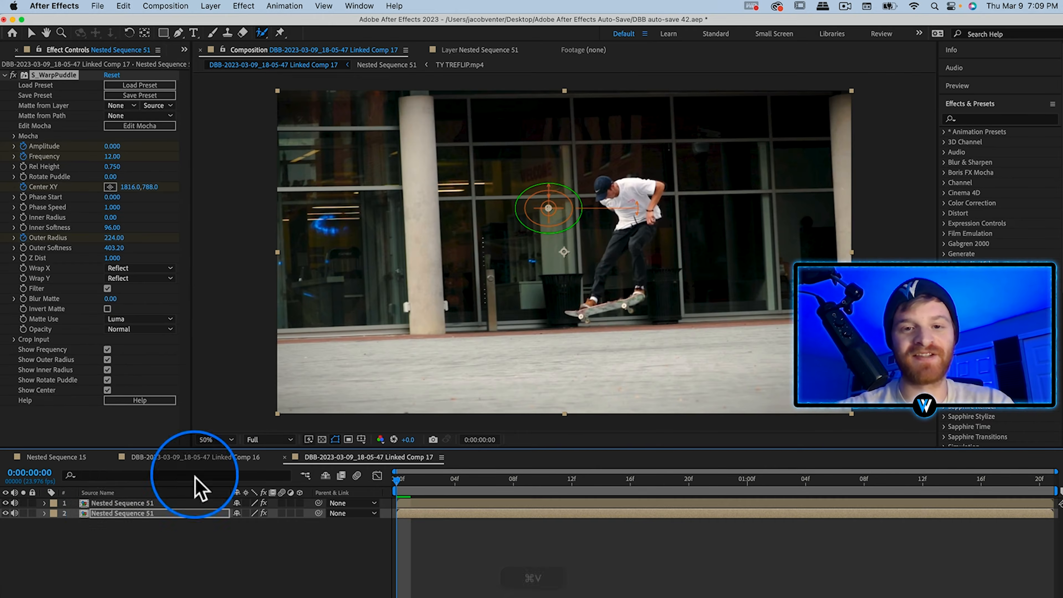
Reveal the puddle warp's keyframes on the lower layer and move the four ending ones to the composition's end.
{"action": "key", "text": "u"}
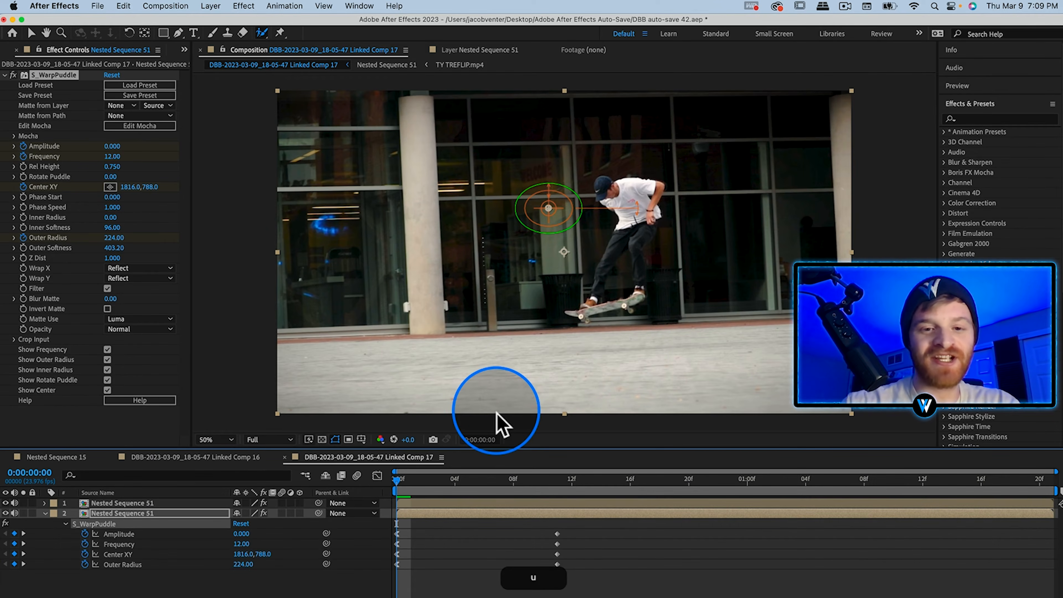
{"action": "left_click", "coordinate": [609, 540]}
{"action": "left_click_drag", "start_coordinate": [603, 528], "coordinate": [1053, 552]}
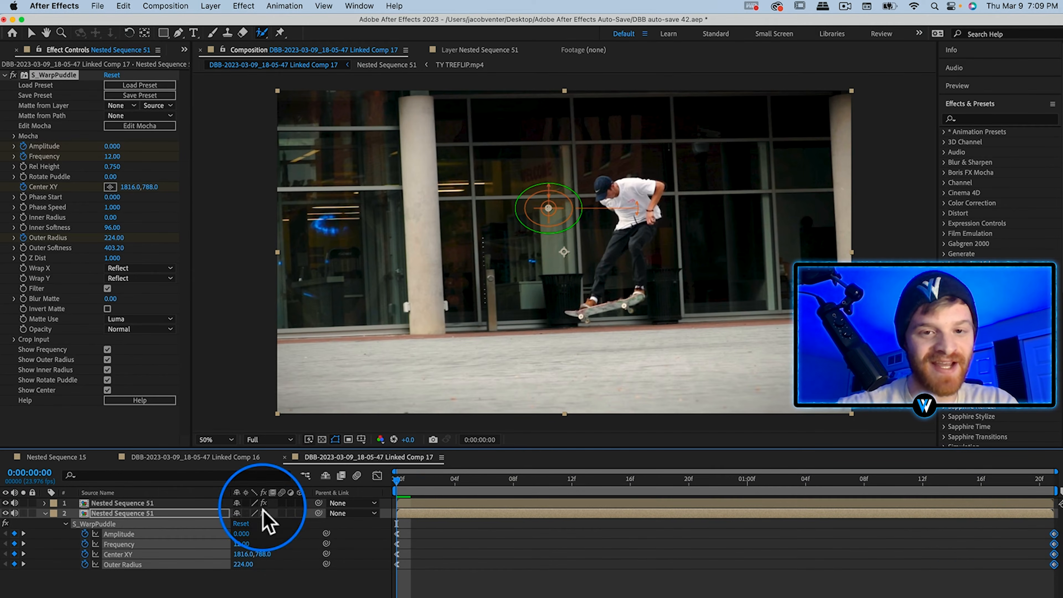
Move the puddle warp's center onto the skater's torso at the first frame, to about 2392, 804.
{"action": "left_click", "coordinate": [556, 212]}
{"action": "left_click_drag", "start_coordinate": [558, 213], "coordinate": [641, 214]}
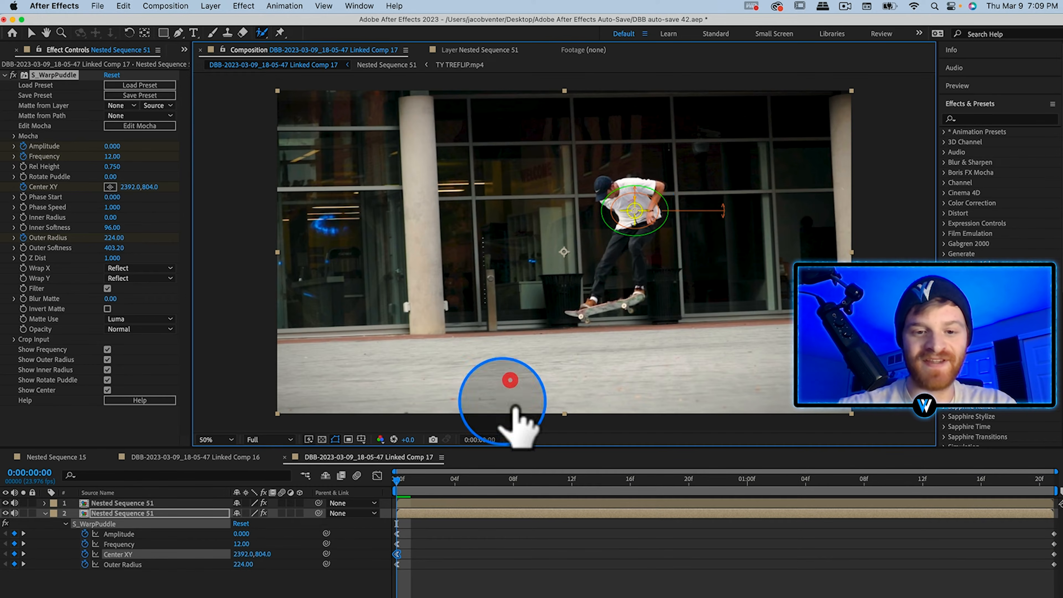
{"action": "left_click", "coordinate": [439, 486]}
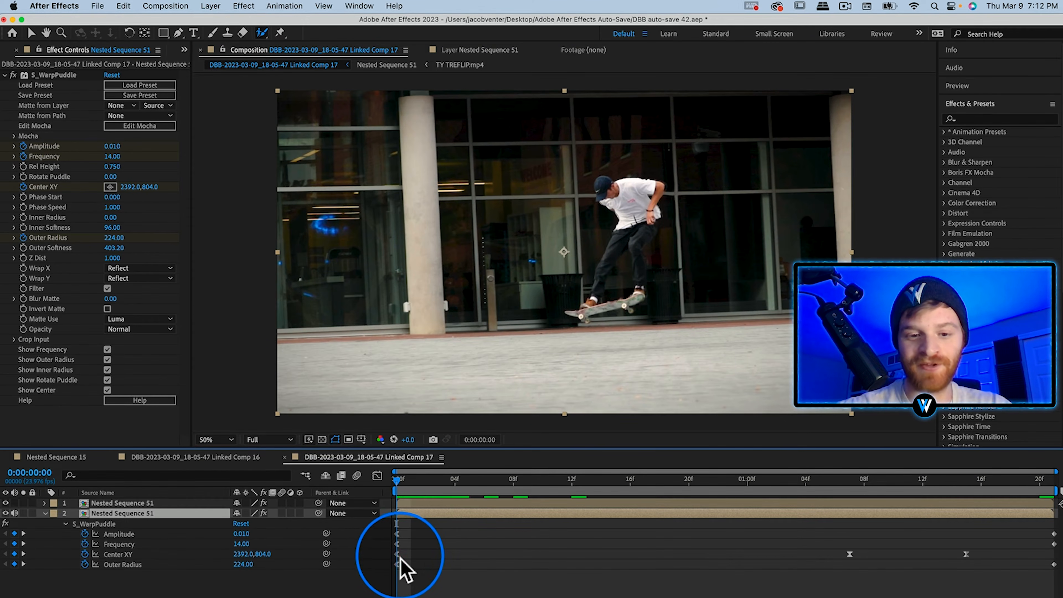
Move the puddle warp's center onto the skateboard at the first Center XY keyframe.
{"action": "left_click", "coordinate": [398, 571]}
{"action": "left_click", "coordinate": [397, 554]}
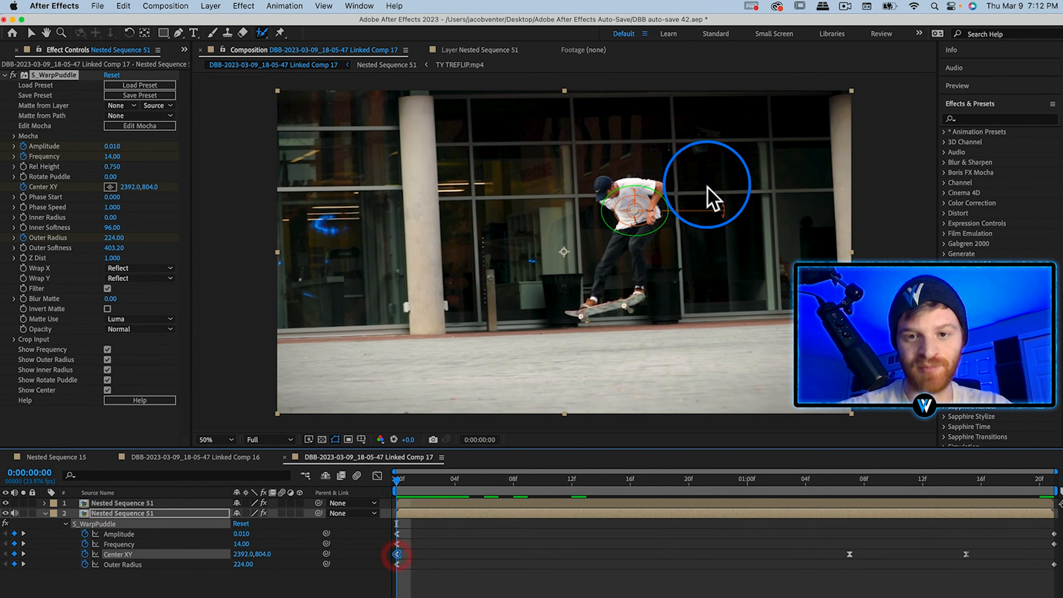
{"action": "left_click_drag", "start_coordinate": [632, 215], "coordinate": [599, 309]}
Place the puddle warp's center on the skateboard at 0:00:01:20 and delete the two intermediate Center XY keyframes.
{"action": "left_click", "coordinate": [1039, 482]}
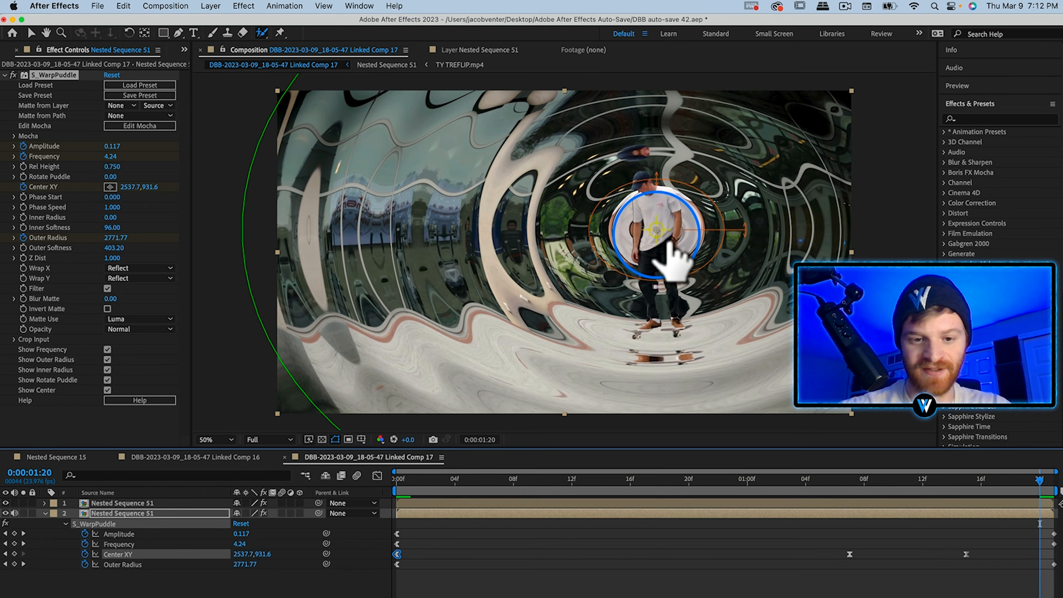
{"action": "left_click_drag", "start_coordinate": [656, 230], "coordinate": [676, 333]}
{"action": "left_click_drag", "start_coordinate": [977, 541], "coordinate": [824, 585]}
{"action": "key", "text": "BackSpace"}
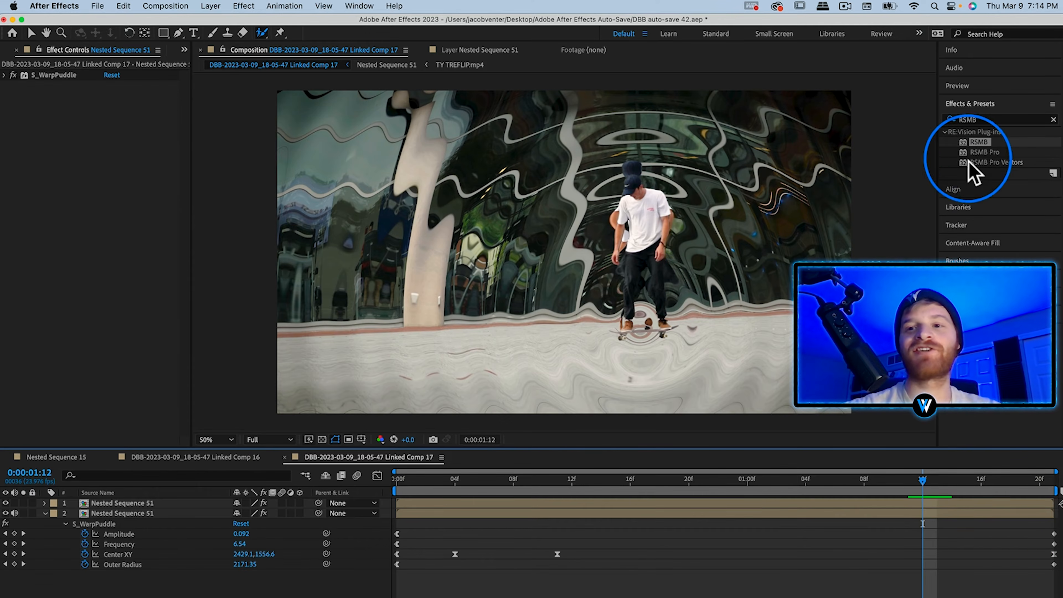
Apply RSMB to the lower Nested Sequence 51 layer and set its Blur Amount to 0.4.
{"action": "left_click", "coordinate": [979, 142]}
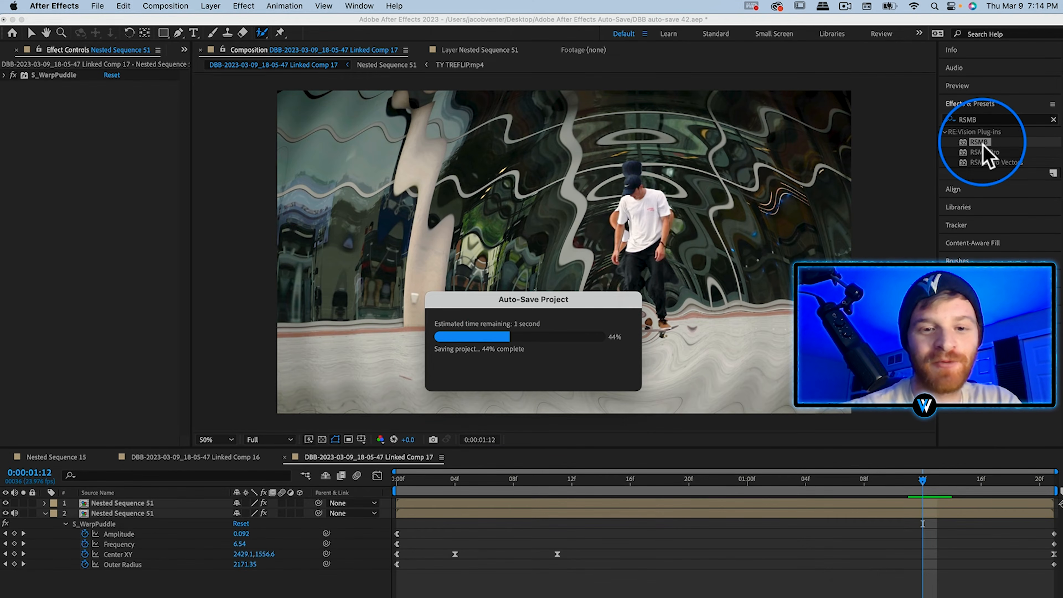
{"action": "left_click_drag", "start_coordinate": [984, 146], "coordinate": [119, 517]}
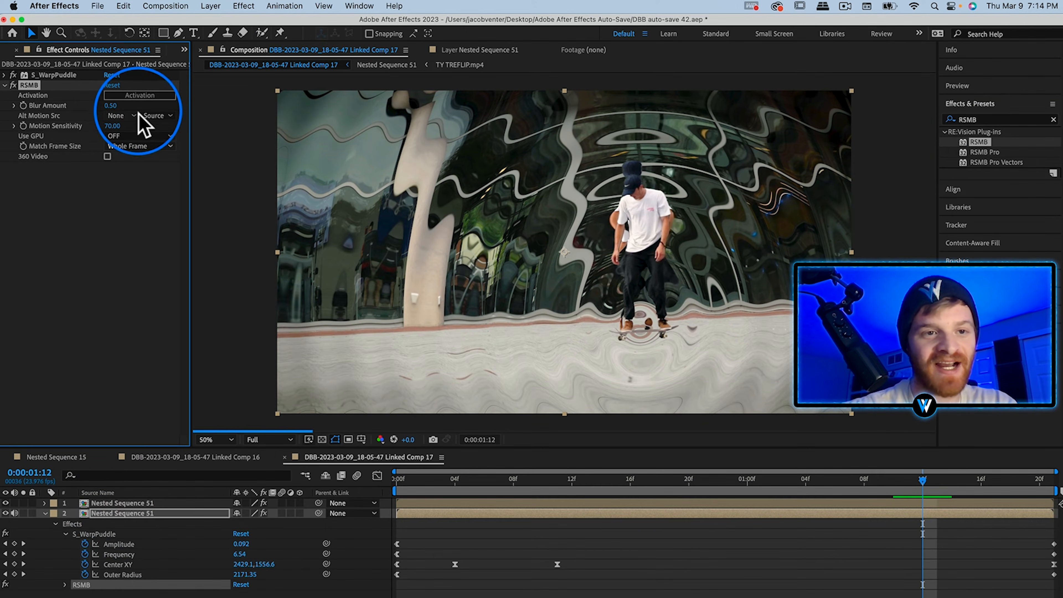
{"action": "left_click", "coordinate": [112, 106]}
{"action": "key", "text": "BackSpace"}
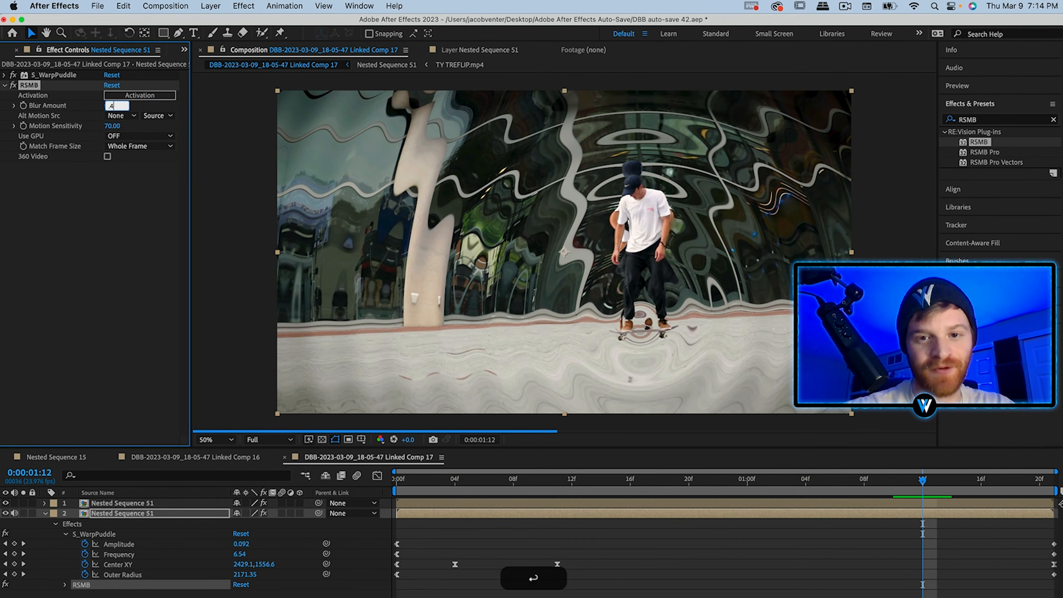
Pre-compose both Nested Sequence 51 layers, moving all attributes into the new composition.
{"action": "left_click", "coordinate": [137, 566]}
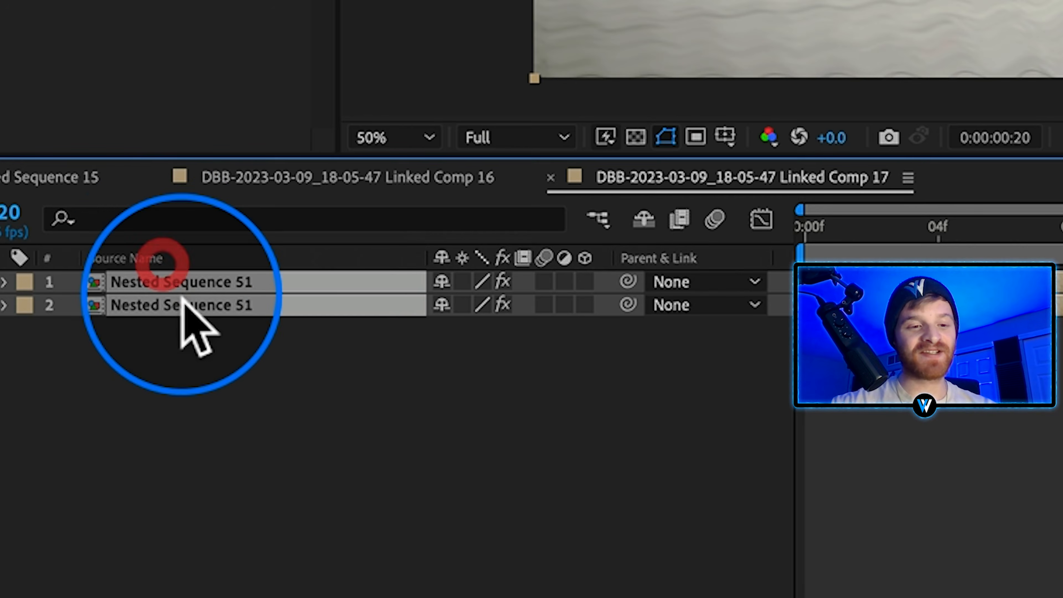
{"action": "right_click", "coordinate": [180, 300]}
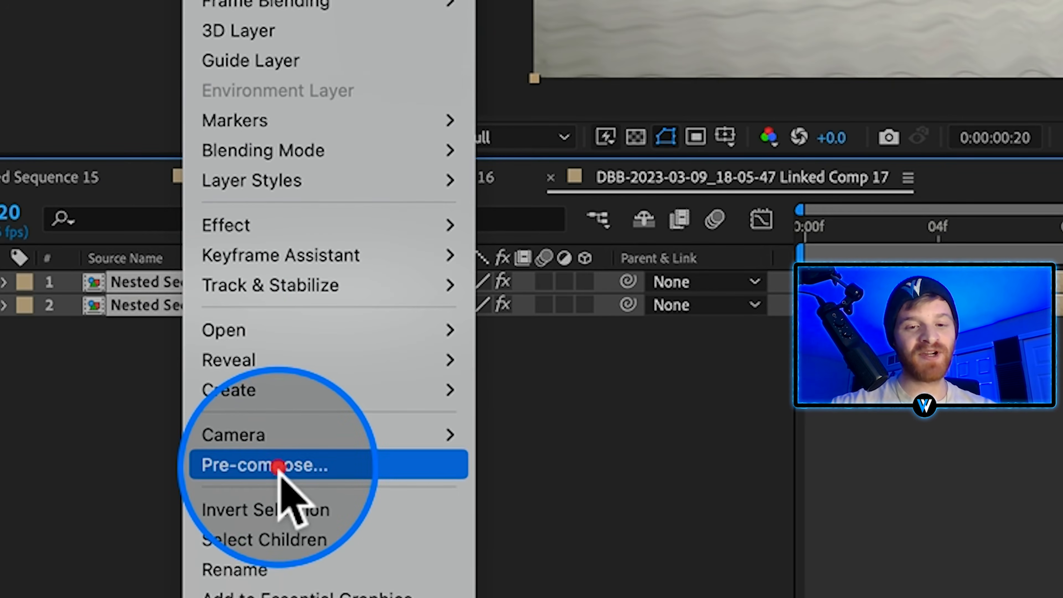
{"action": "left_click", "coordinate": [280, 476]}
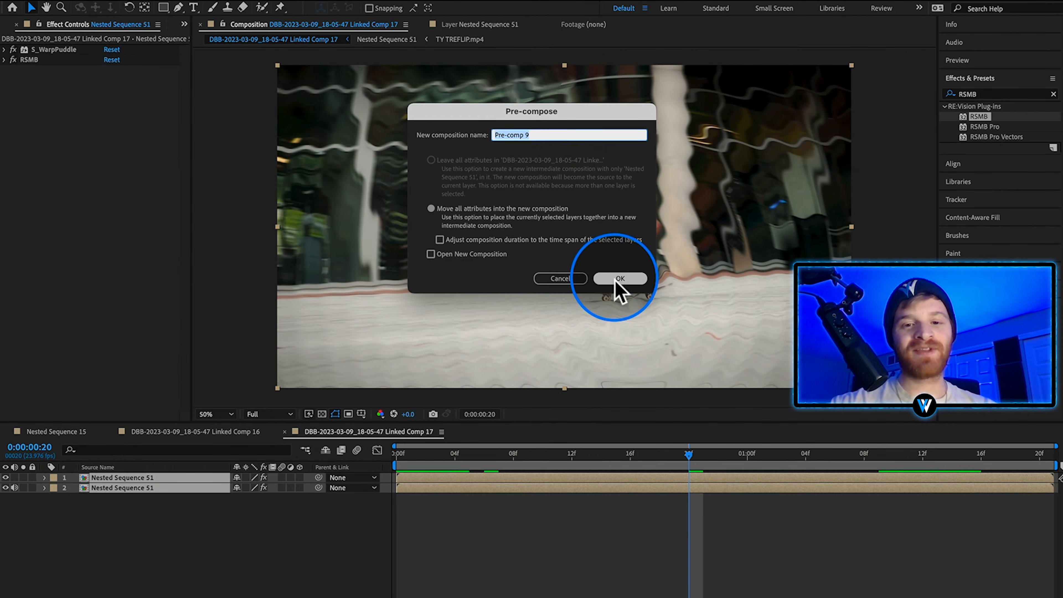
{"action": "left_click", "coordinate": [615, 280]}
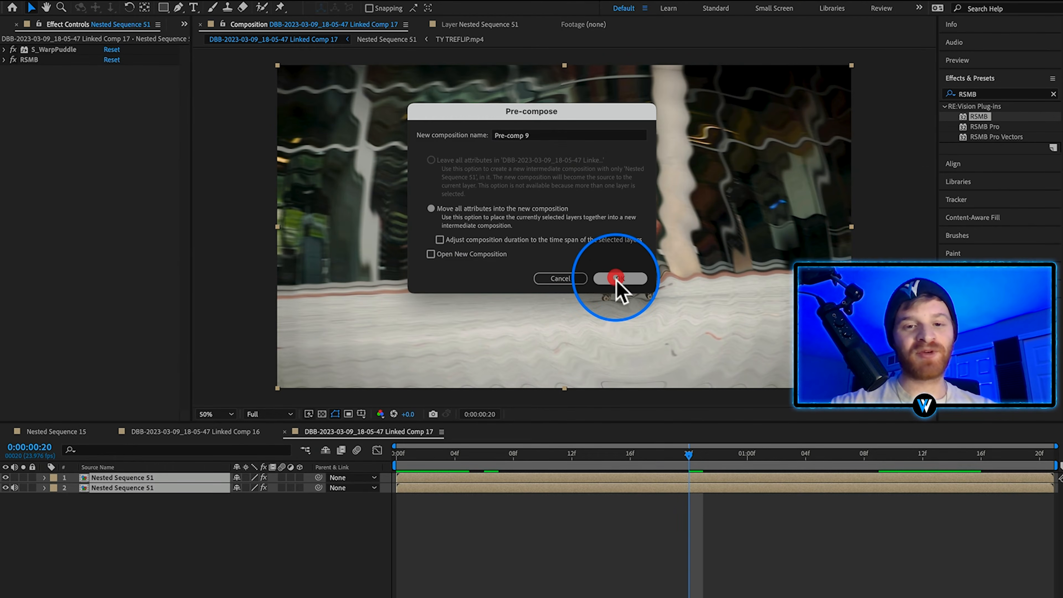
Add a new adjustment layer above the pre-composed skater layer.
{"action": "right_click", "coordinate": [184, 535]}
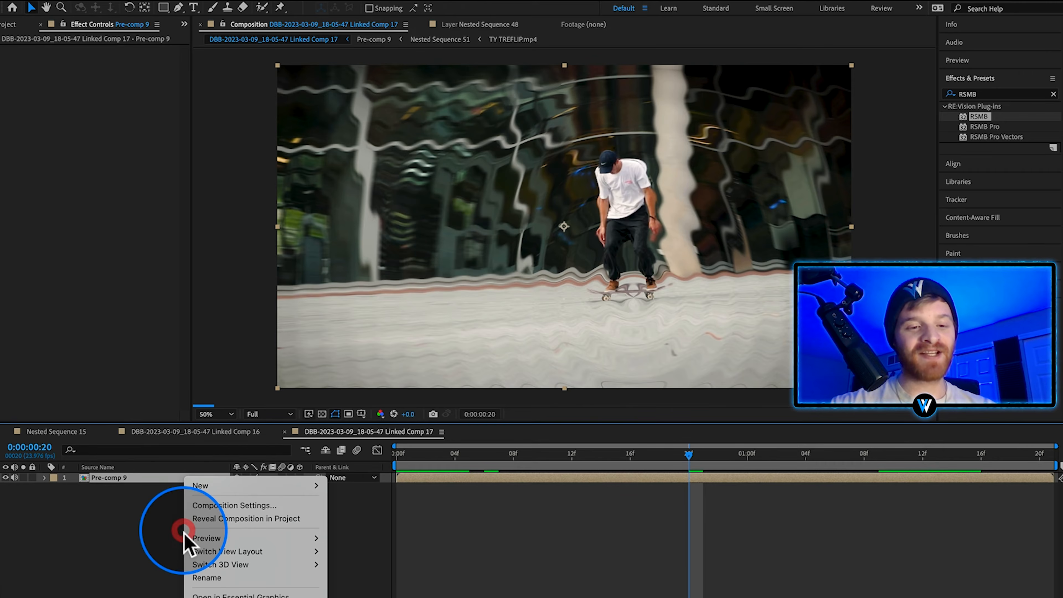
{"action": "mouse_move", "coordinate": [220, 489]}
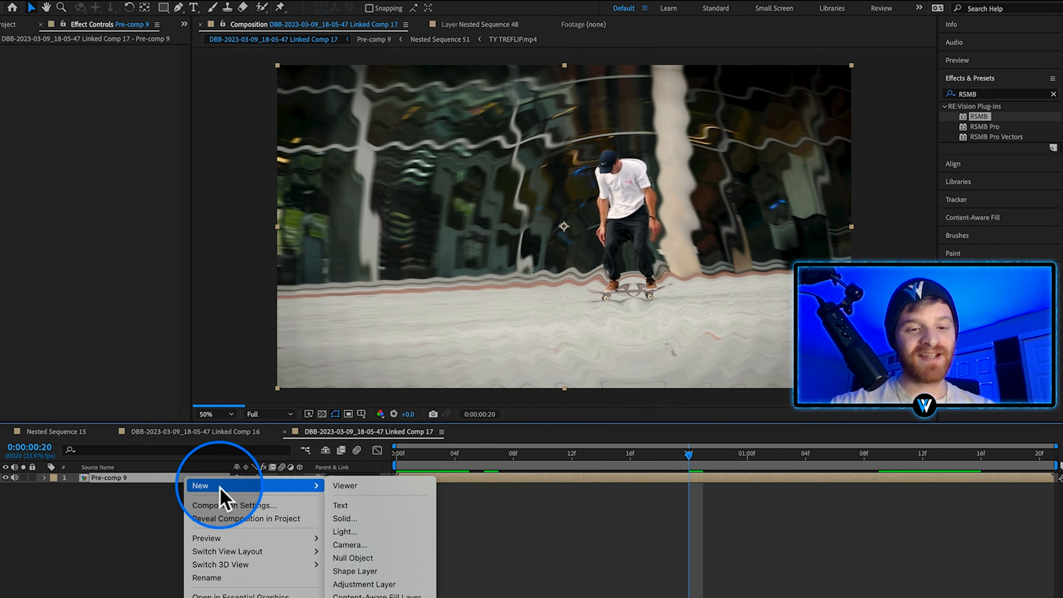
{"action": "left_click", "coordinate": [360, 584]}
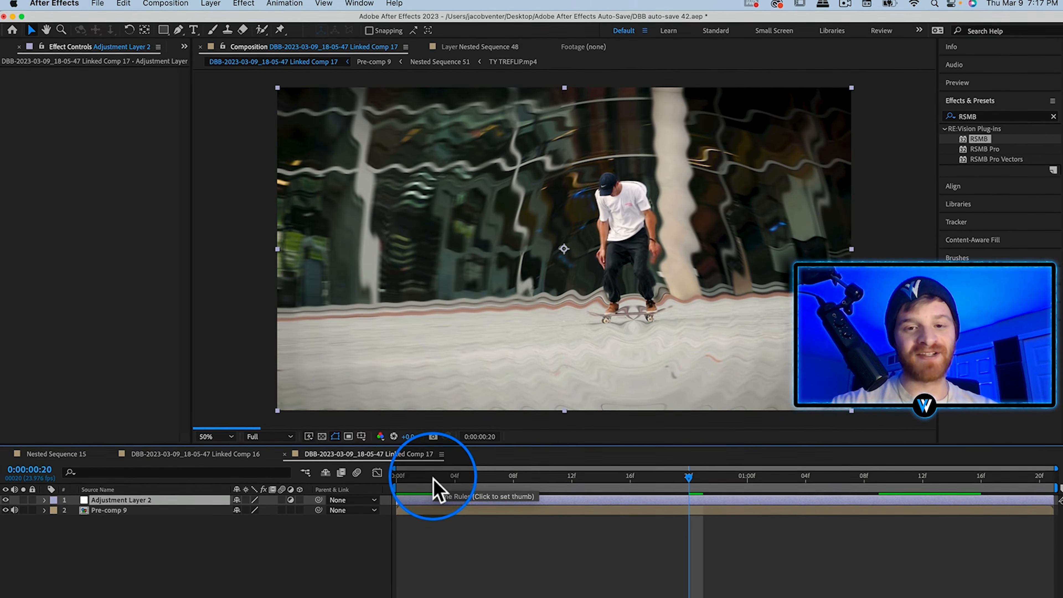
Return to the composition's first frame and open the Shake Sauce extension with the adjustment layer selected.
{"action": "left_click", "coordinate": [455, 470]}
{"action": "left_click_drag", "start_coordinate": [410, 481], "coordinate": [398, 483]}
{"action": "left_click", "coordinate": [401, 501]}
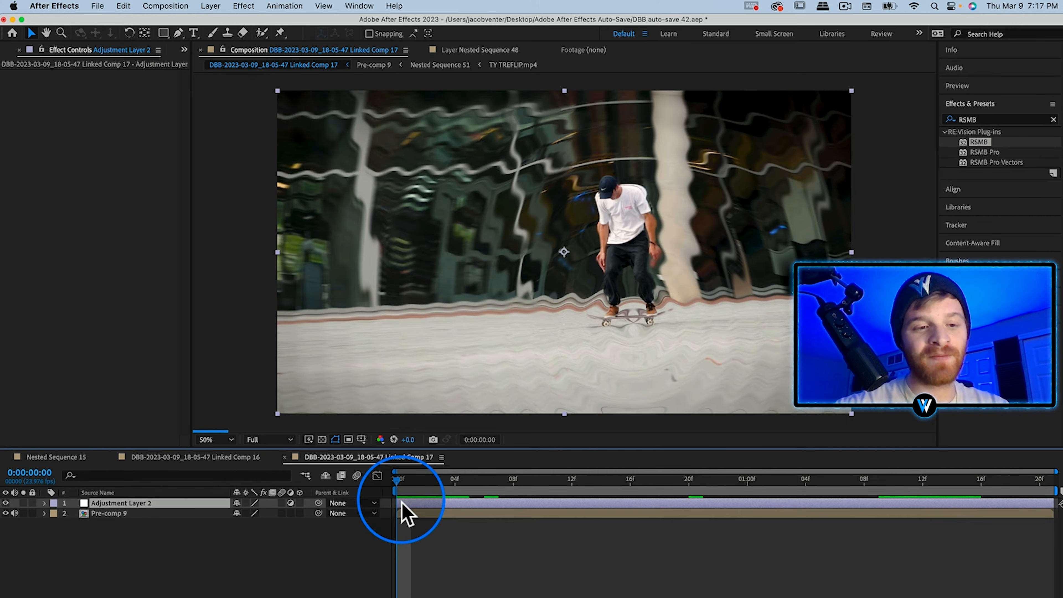
{"action": "left_click", "coordinate": [358, 7]}
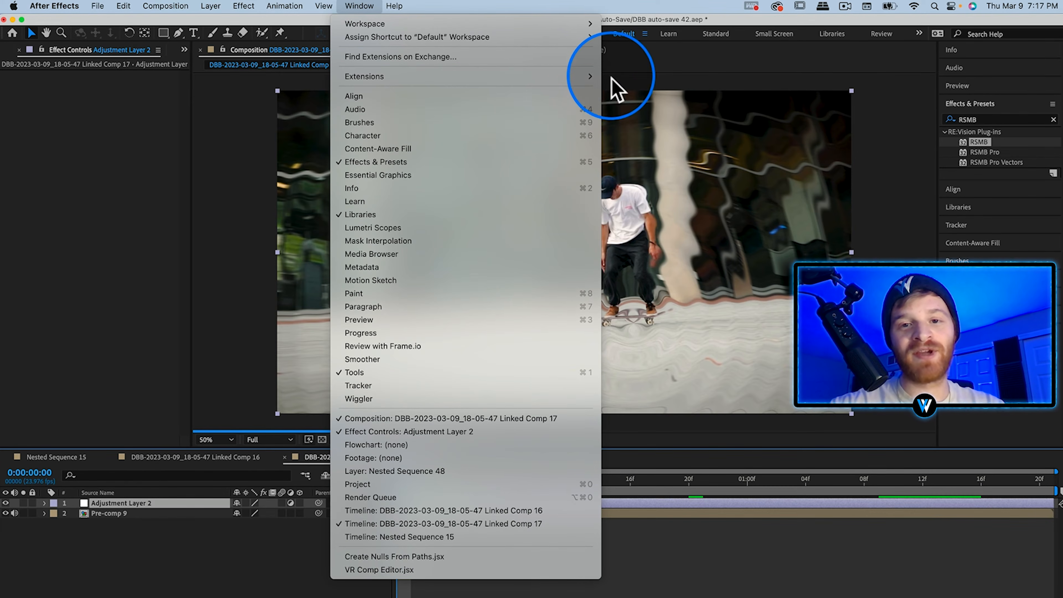
{"action": "mouse_move", "coordinate": [589, 79]}
{"action": "left_click", "coordinate": [635, 104]}
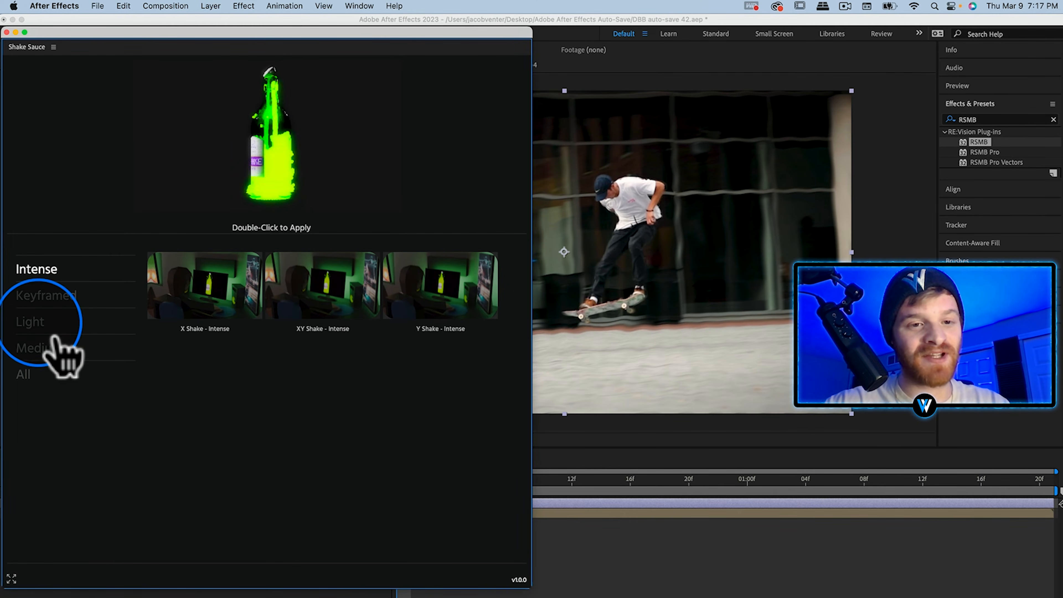
Apply the keyframed Quick Hit with Flash shake to the adjustment layer and close Shake Sauce.
{"action": "left_click", "coordinate": [48, 296]}
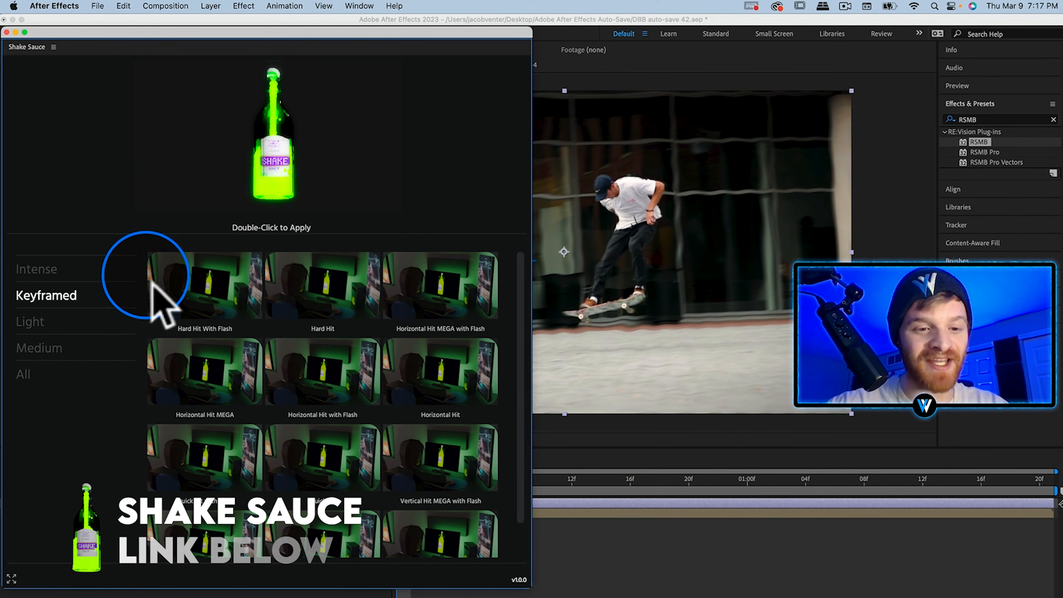
{"action": "mouse_move", "coordinate": [221, 488]}
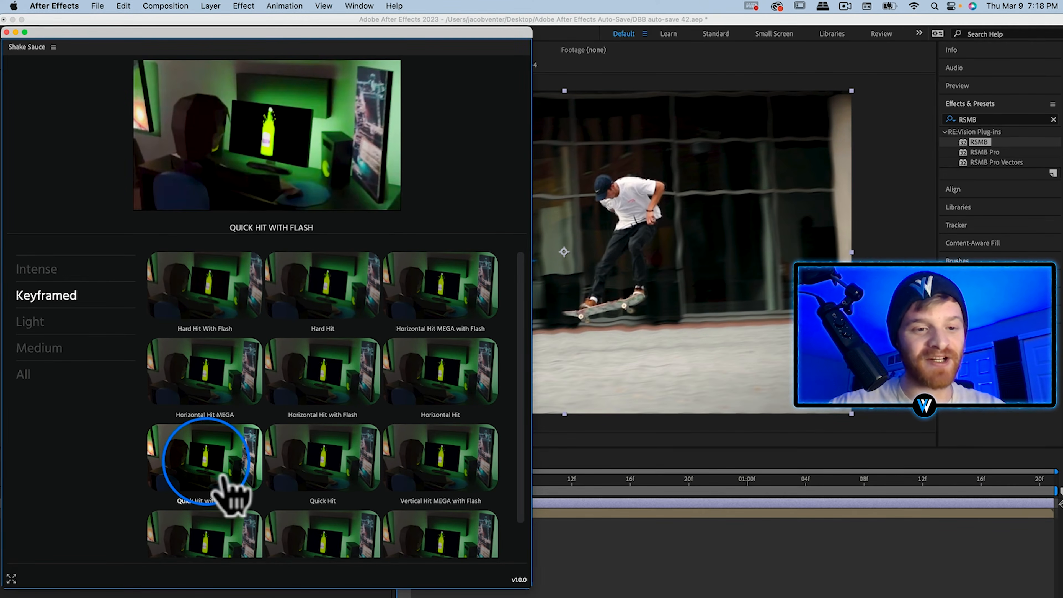
{"action": "left_click", "coordinate": [206, 461]}
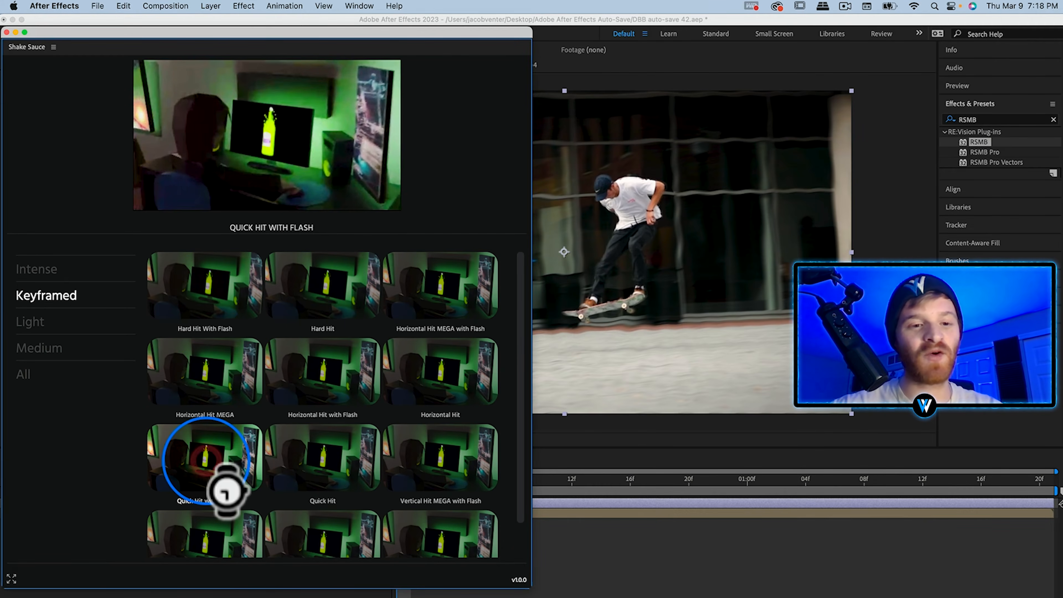
{"action": "left_click", "coordinate": [7, 32]}
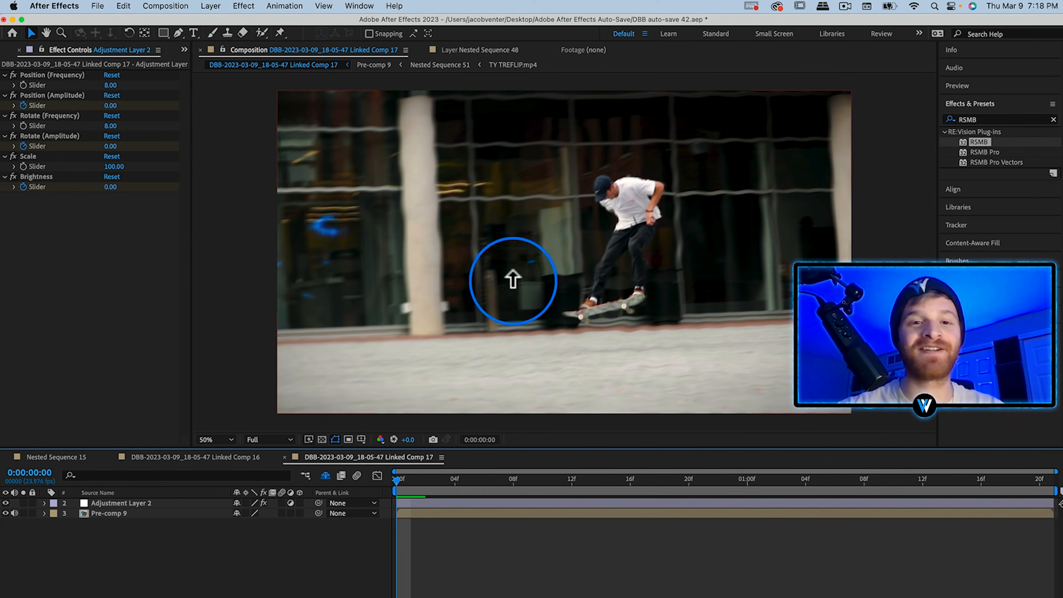
Add the finished skateboarding composition to the render queue.
{"action": "left_click", "coordinate": [176, 7]}
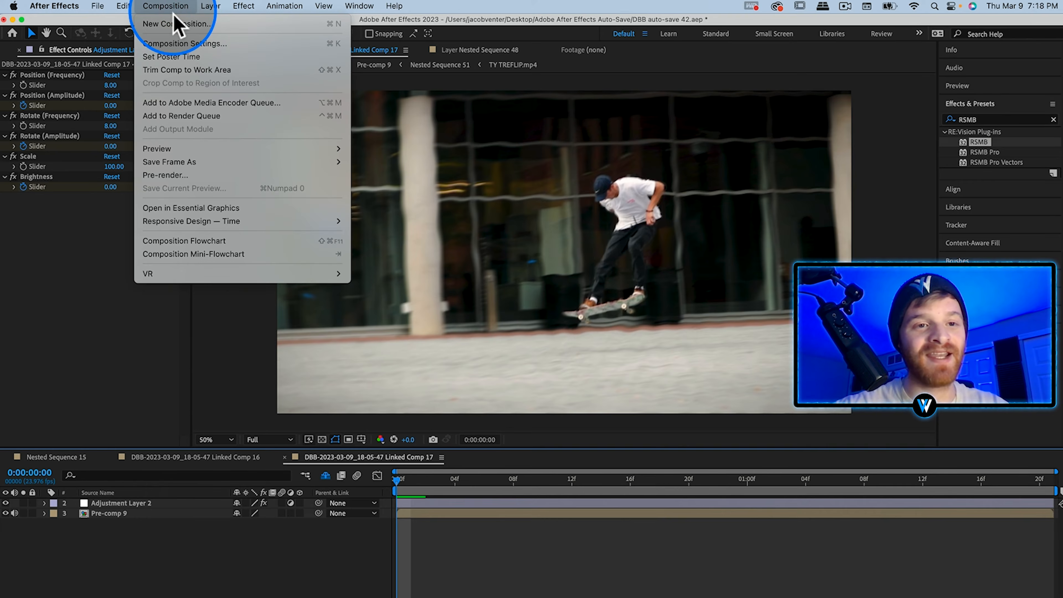
{"action": "left_click", "coordinate": [196, 117]}
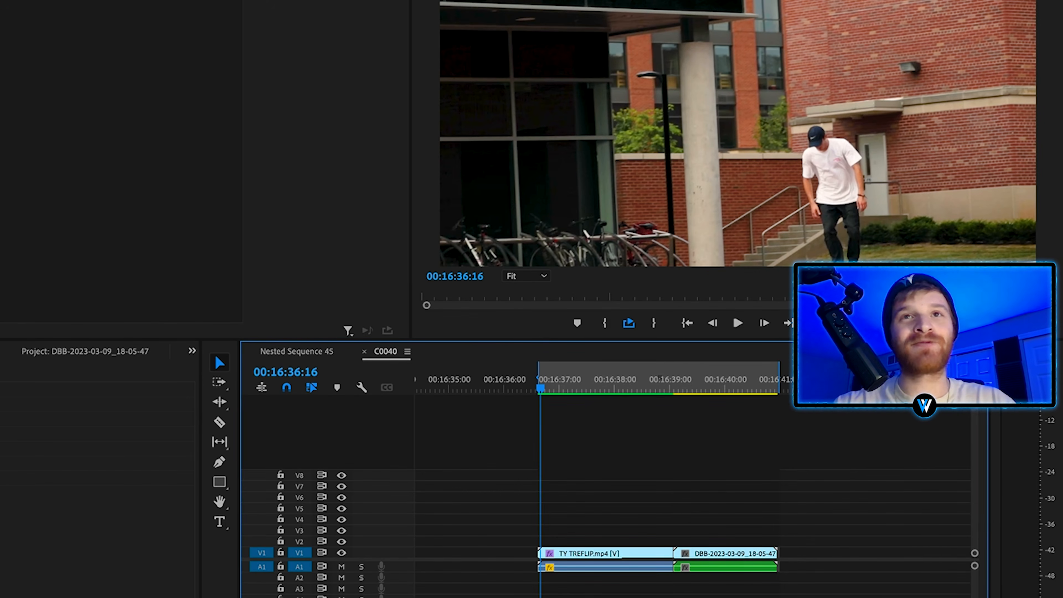
In Premiere Pro, place the audio clip on track A2 of the C0040 sequence, beneath the skateboarding clips.
{"action": "left_click_drag", "start_coordinate": [854, 474], "coordinate": [511, 580]}
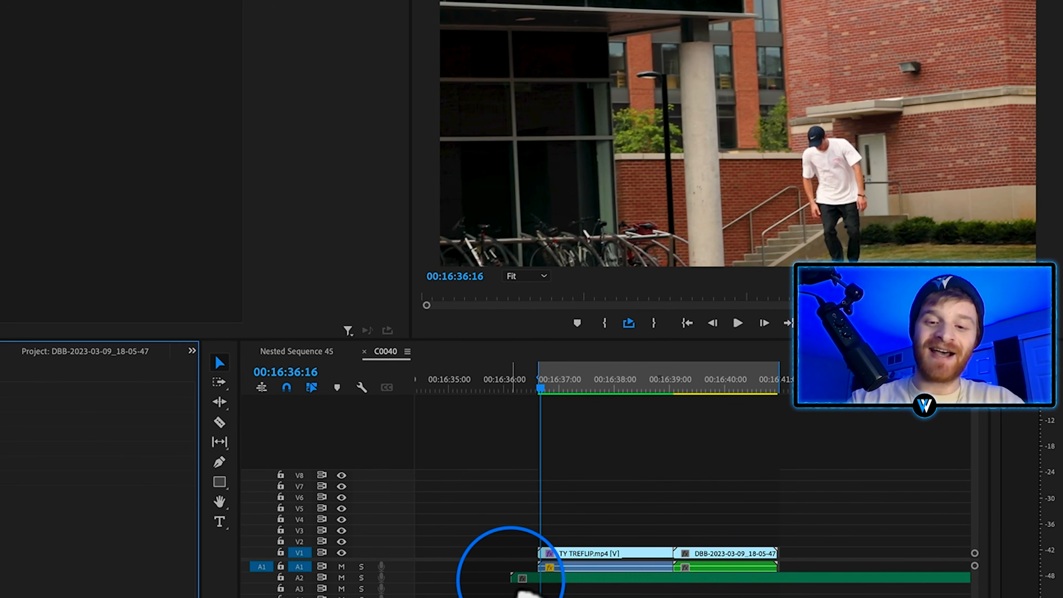